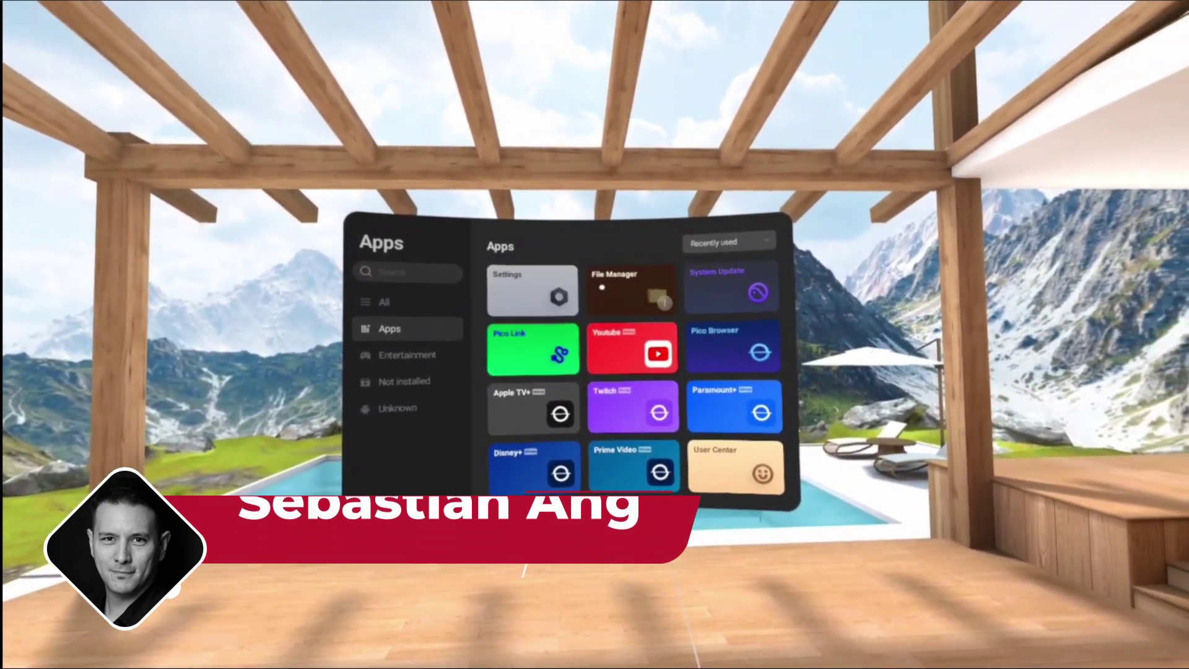
Launch Pico Browser from its tile in the Apps library.
left_click(660, 332)
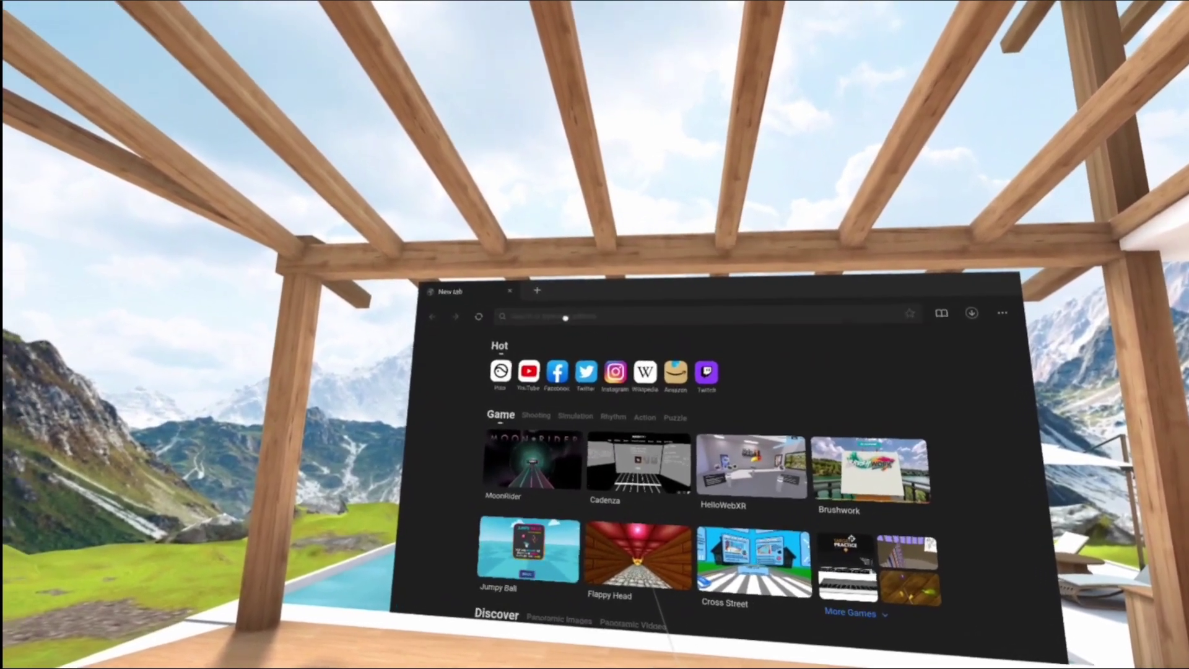
Enter 'apkmirror' in the address bar and go to the apkmirror.com suggestion.
left_click(565, 318)
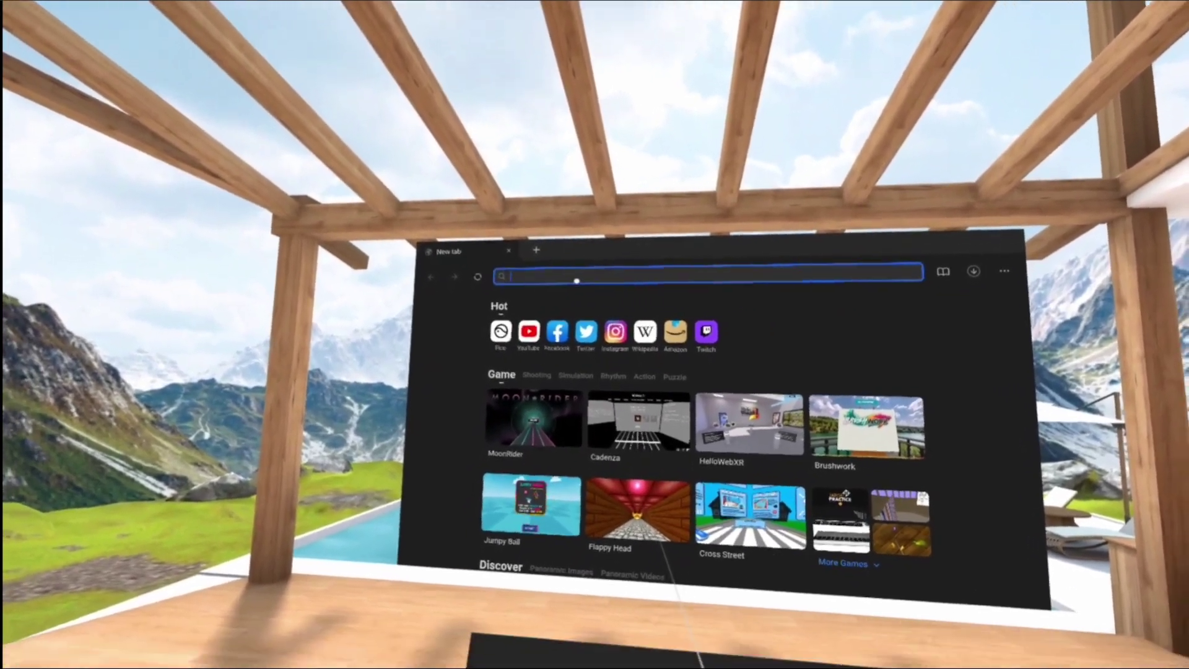
type("apk")
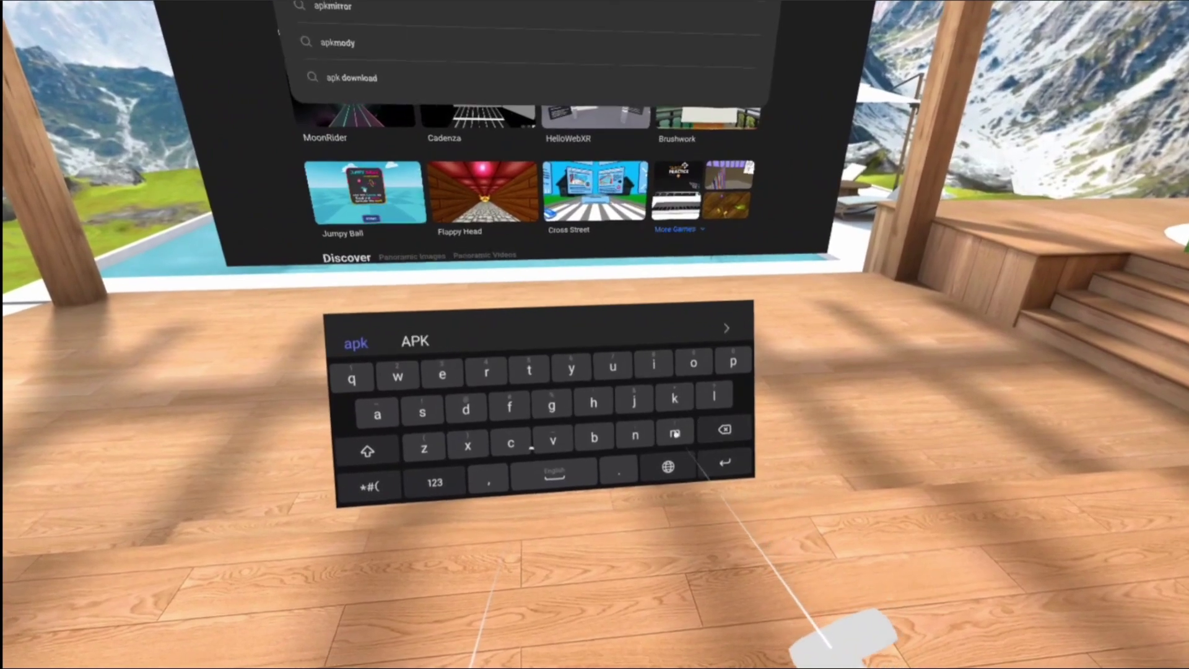
type("mir")
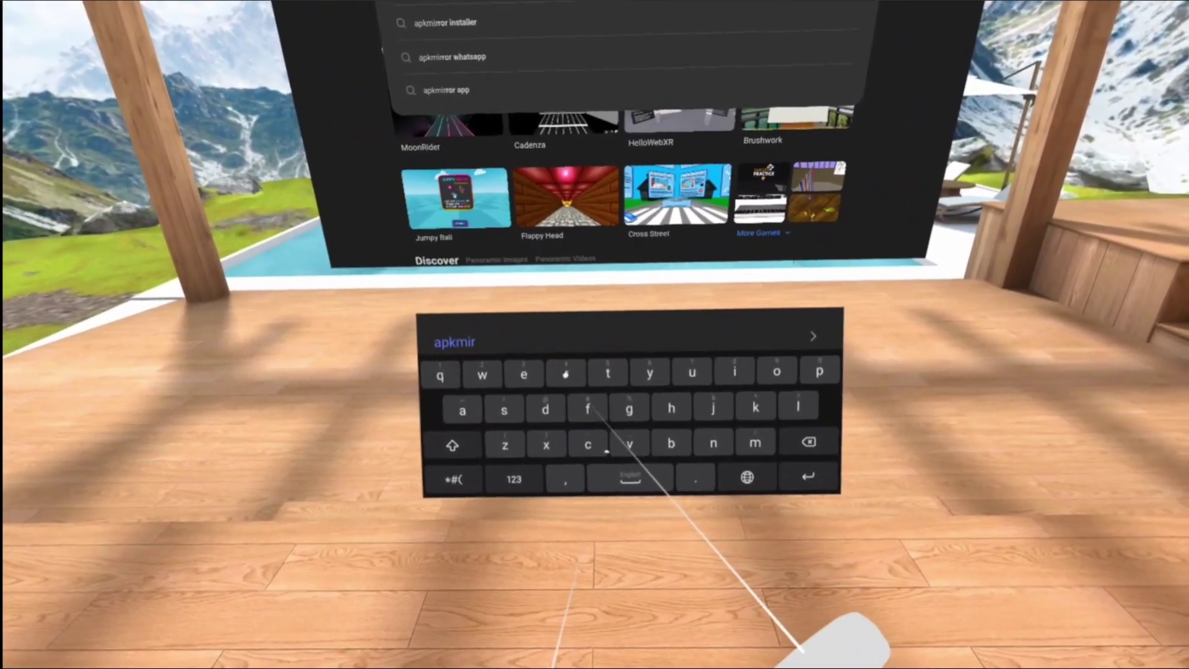
type("ror.com")
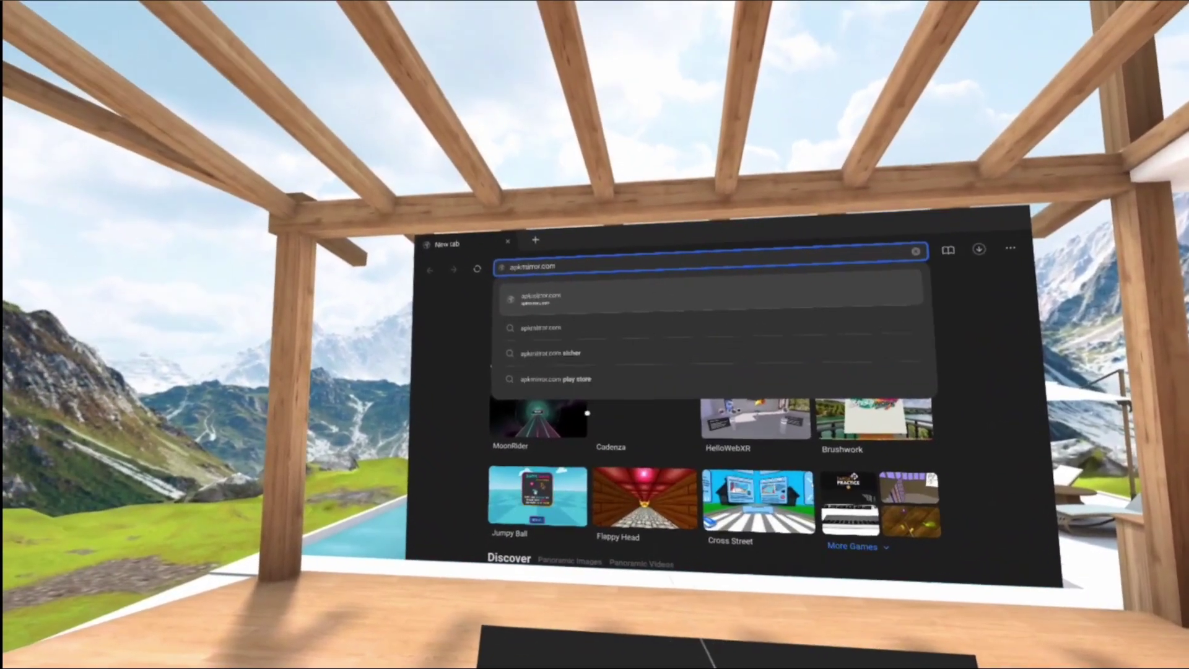
left_click(555, 305)
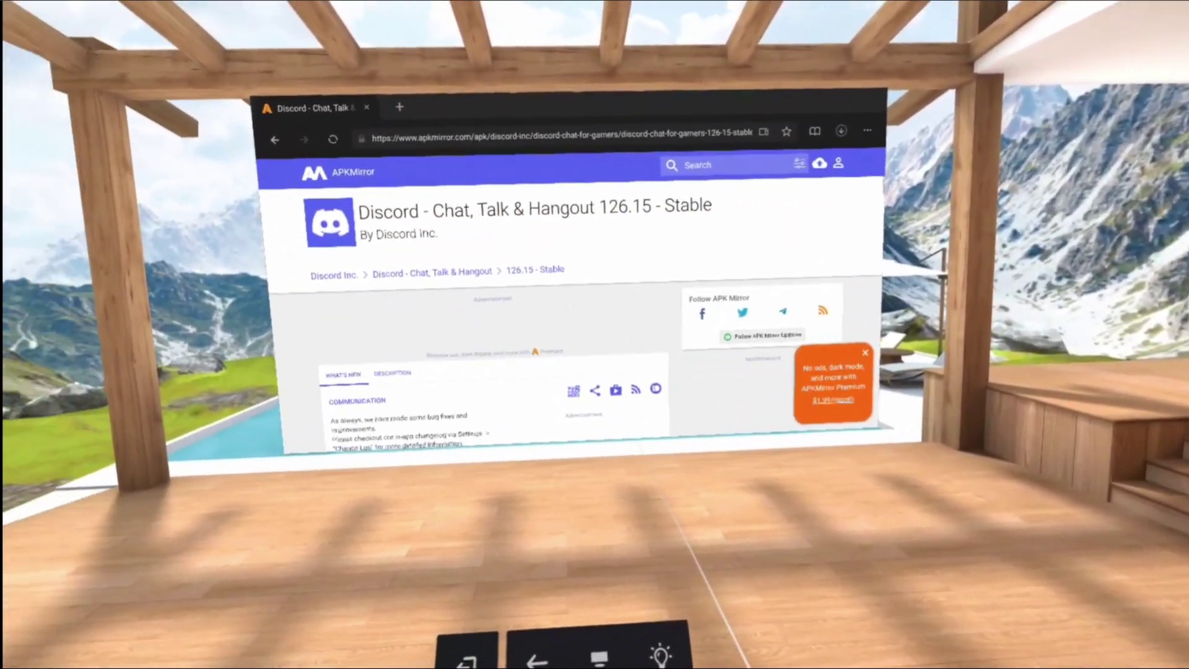
Scroll down the Discord 126.15 page to the nodpi variant's Download APK button.
scroll(446, 322, "down", 2)
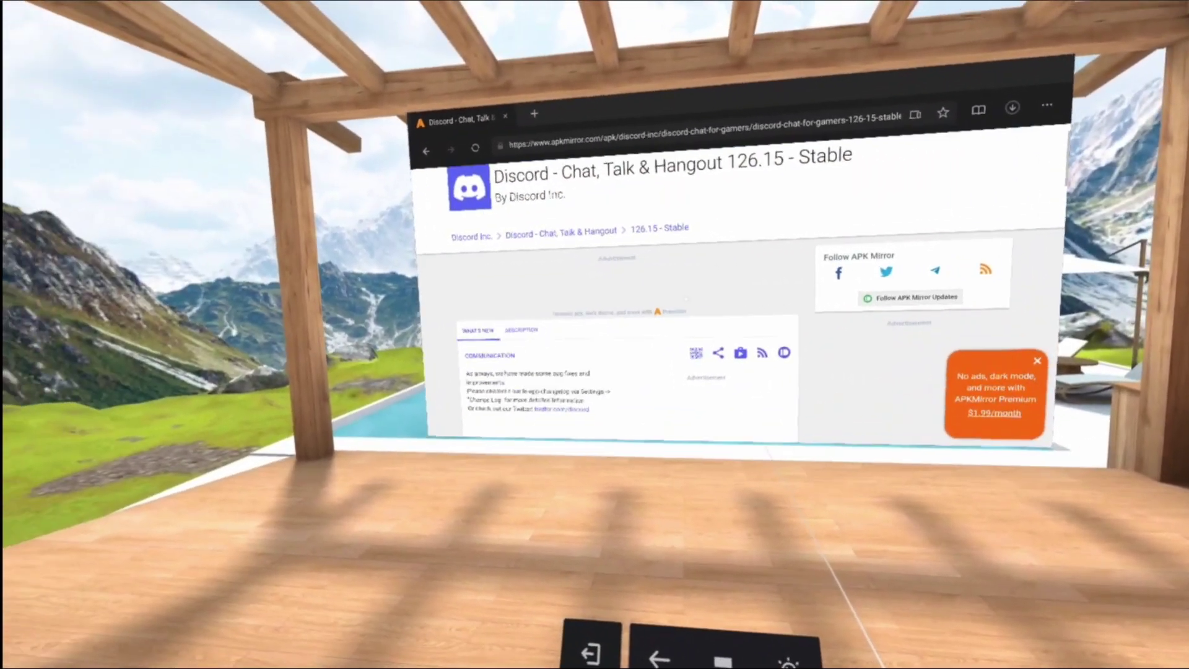
scroll(507, 293, "down", 3)
scroll(518, 297, "down", 1)
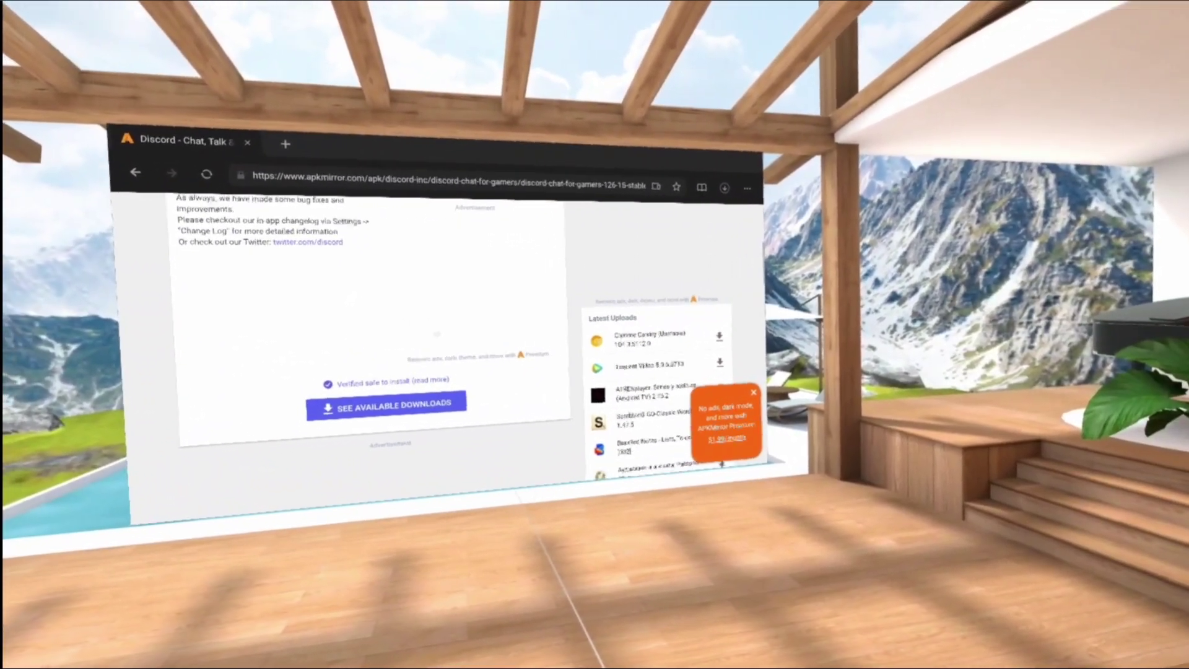
scroll(436, 335, "down", 1)
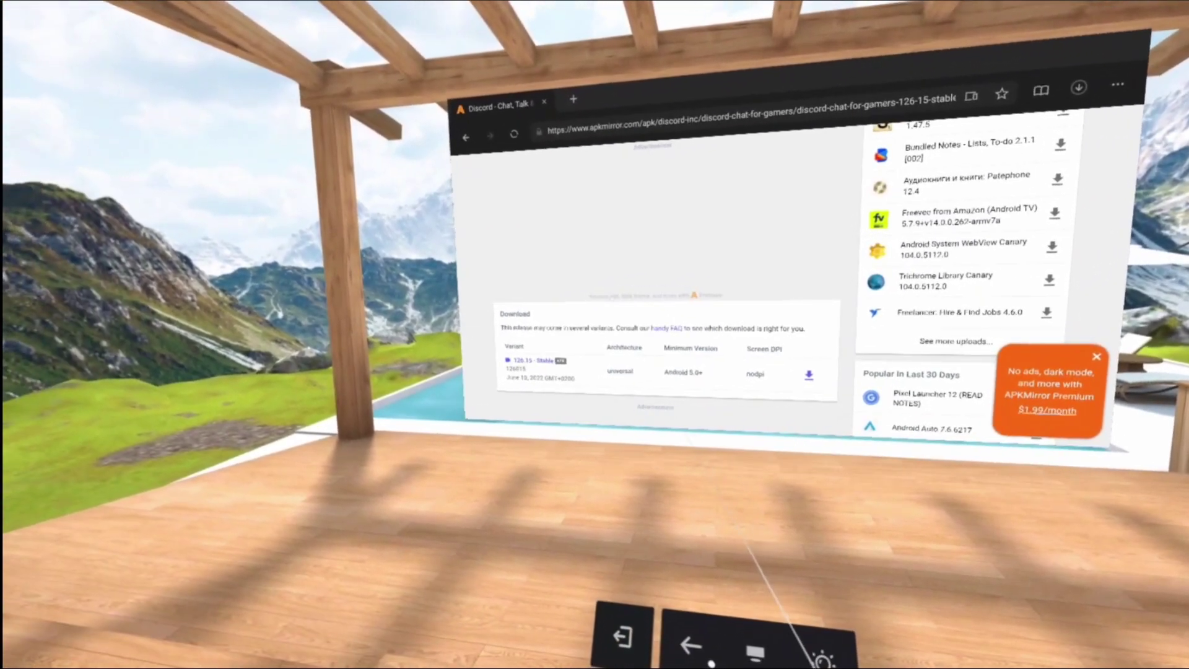
scroll(650, 279, "down", 2)
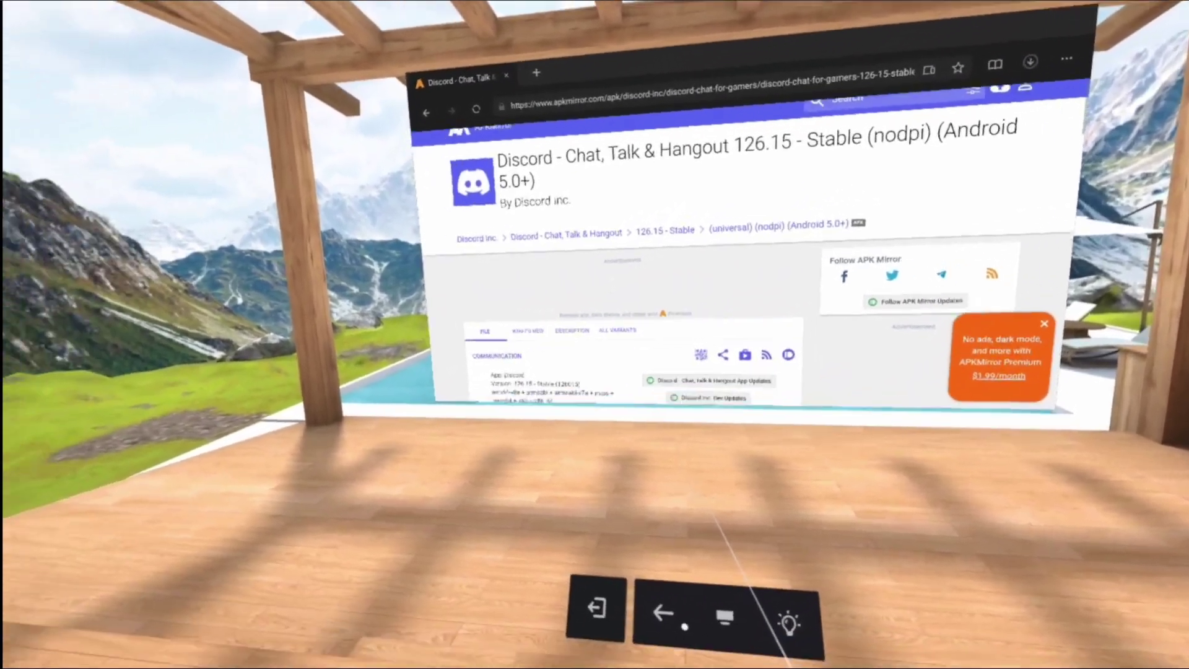
scroll(619, 372, "down", 3)
scroll(644, 347, "down", 2)
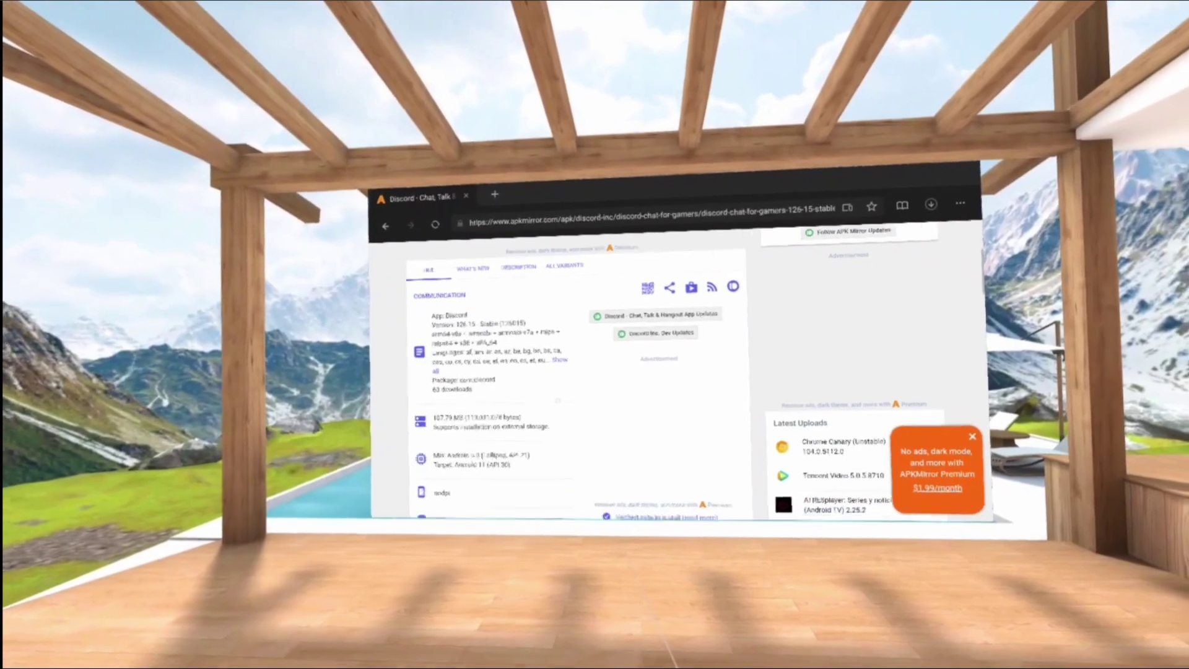
scroll(632, 403, "down", 2)
scroll(587, 336, "down", 1)
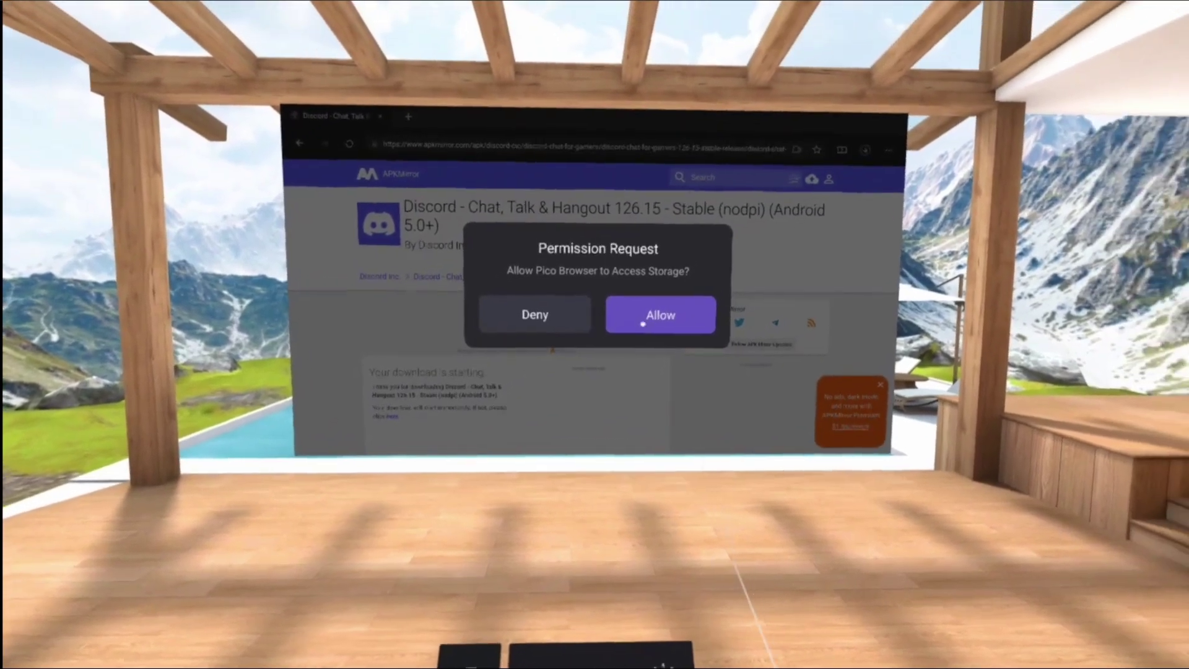
Allow Pico Browser storage access, then scroll down the Google Chrome APK page.
left_click(640, 327)
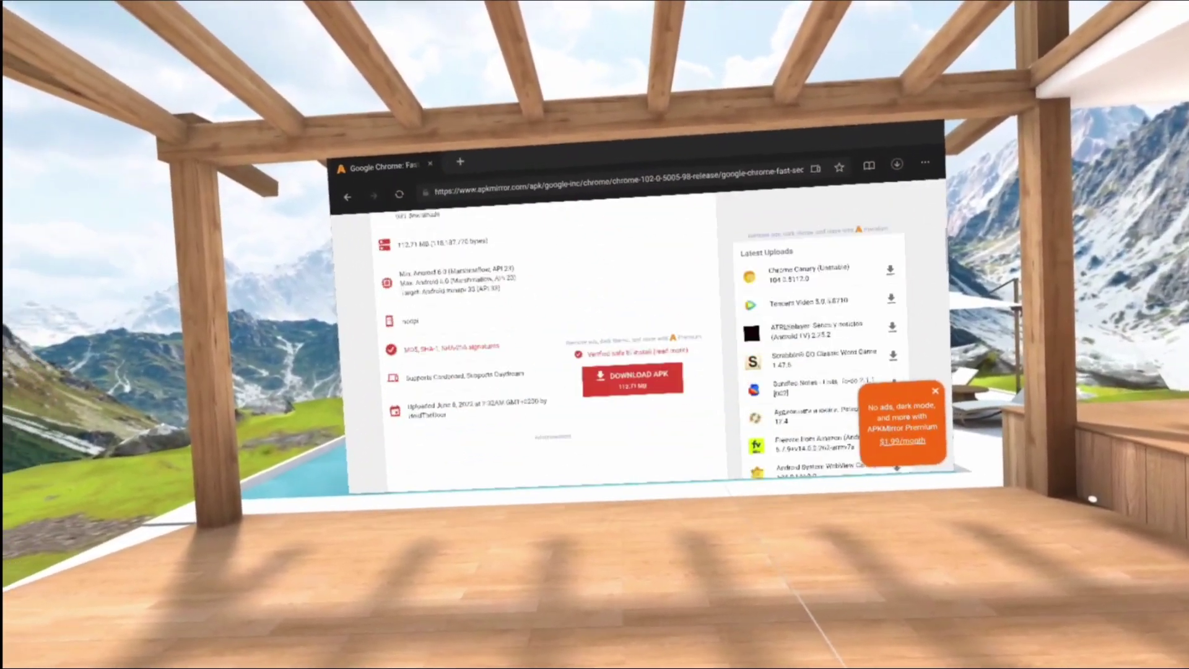
scroll(620, 347, "down", 3)
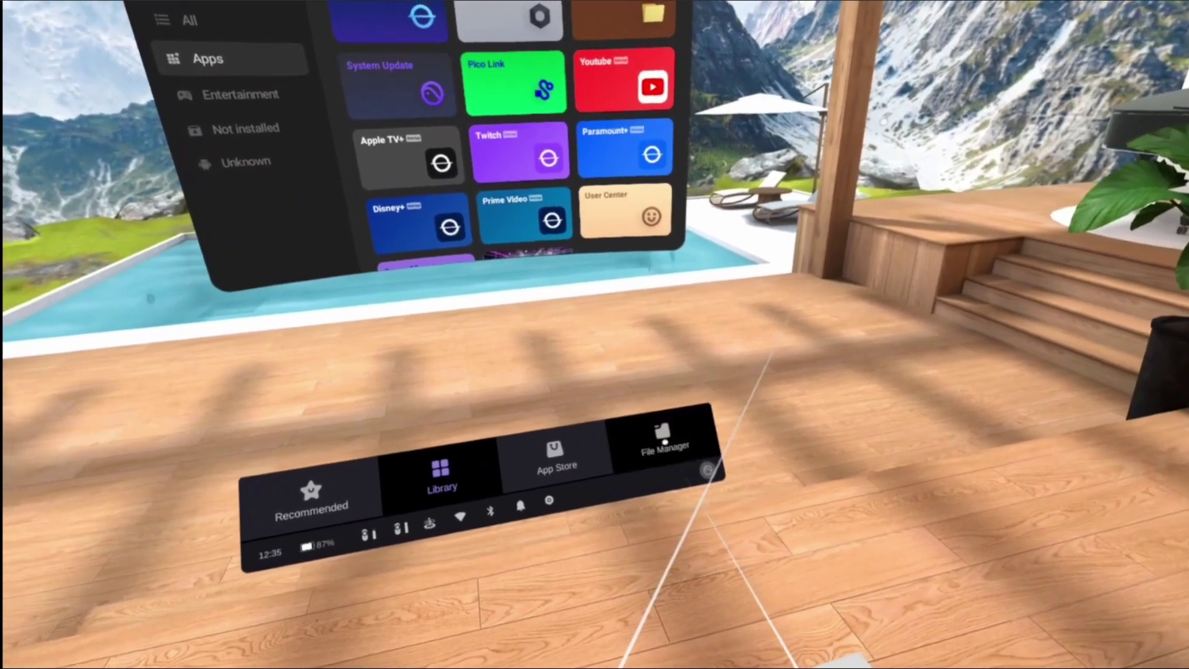
Open File Manager and scroll its local files toward the downloaded Discord APK.
left_click(664, 441)
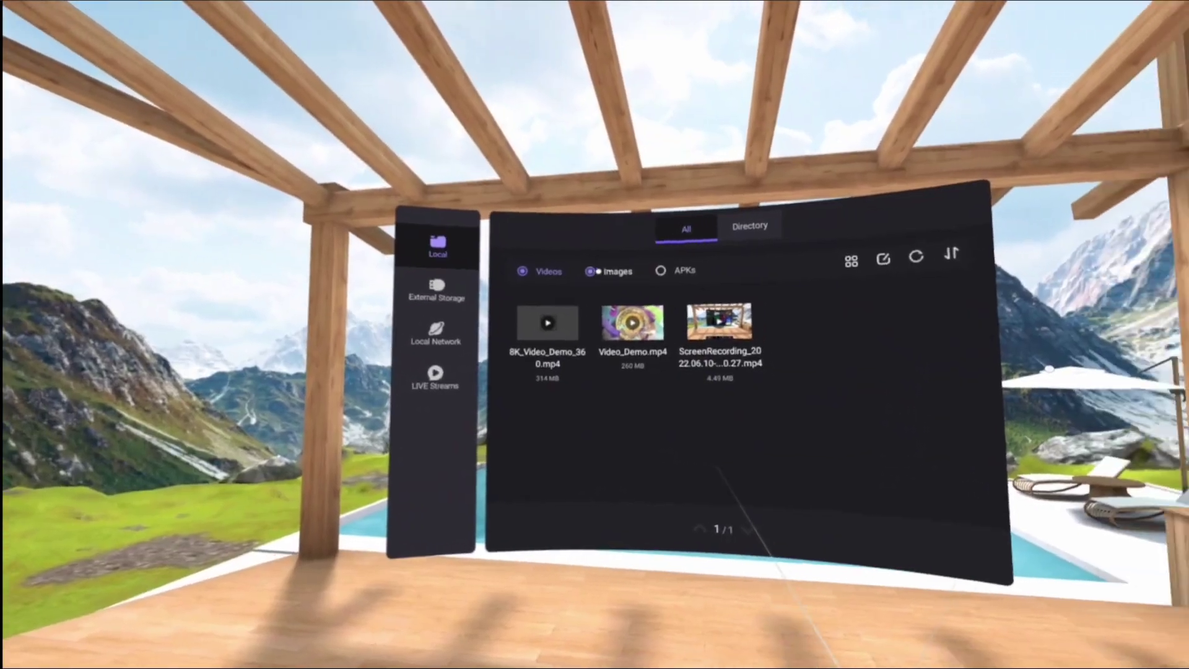
left_click(595, 271)
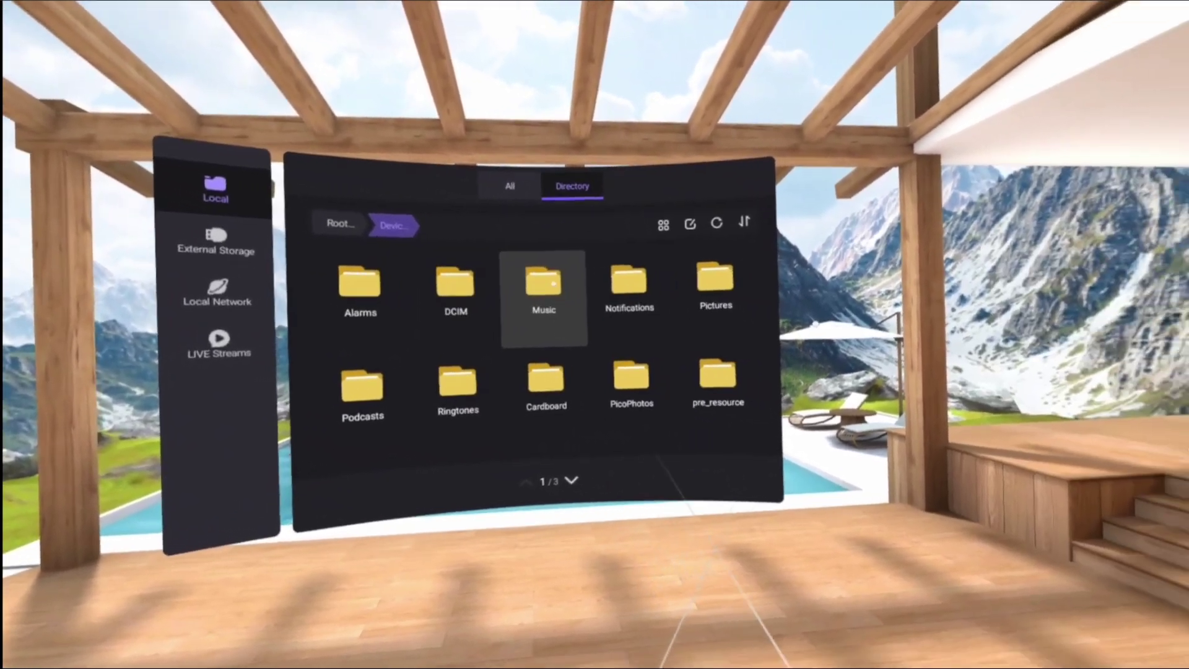
scroll(657, 293, "down", 1)
scroll(637, 403, "down", 1)
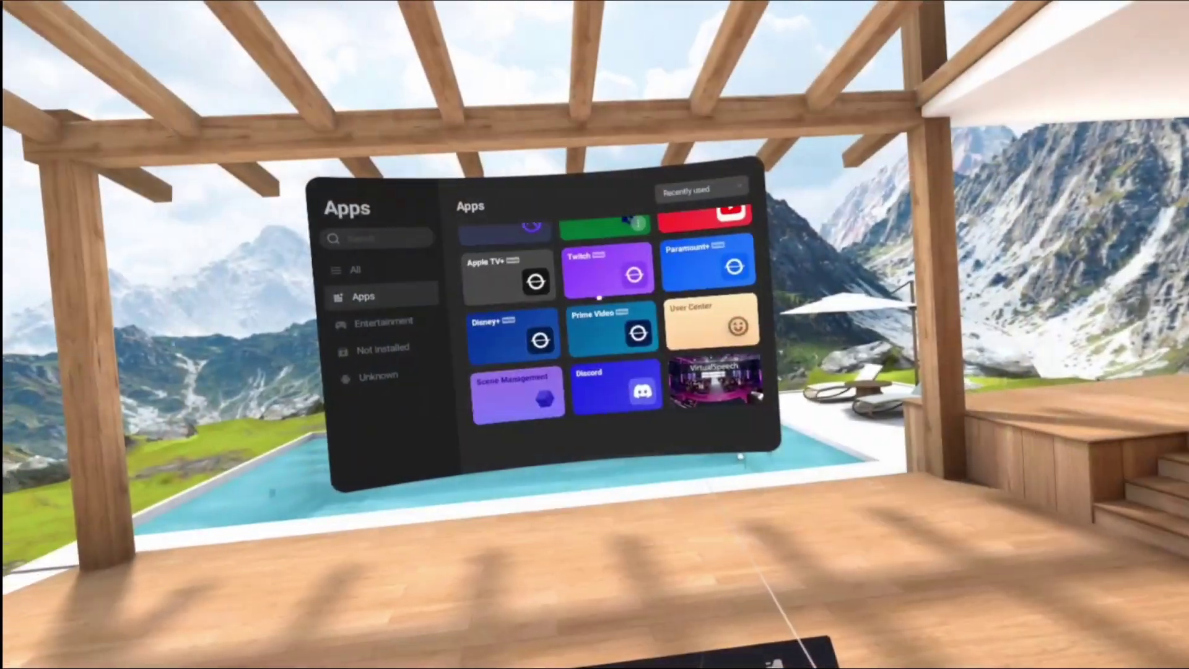
Scroll the Apps grid and launch Discord from its tile.
scroll(767, 437, "down", 3)
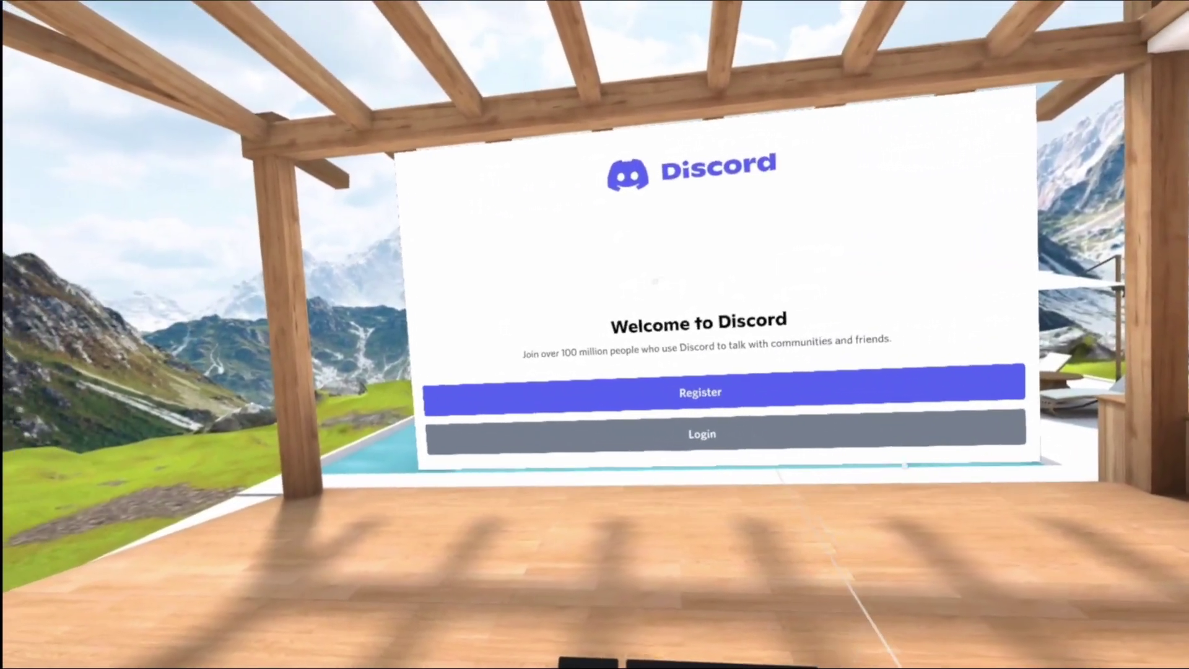
left_click(748, 360)
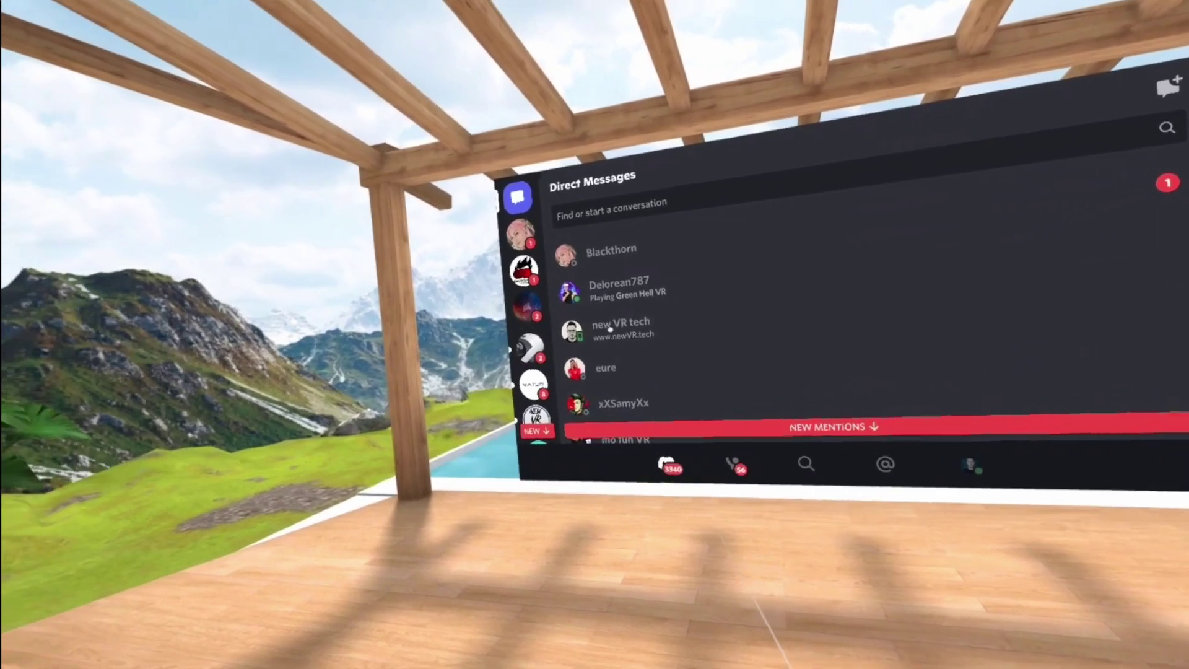
Open the MRTV - Discord server's scheduled events and scroll the channel list.
scroll(606, 350, "down", 1)
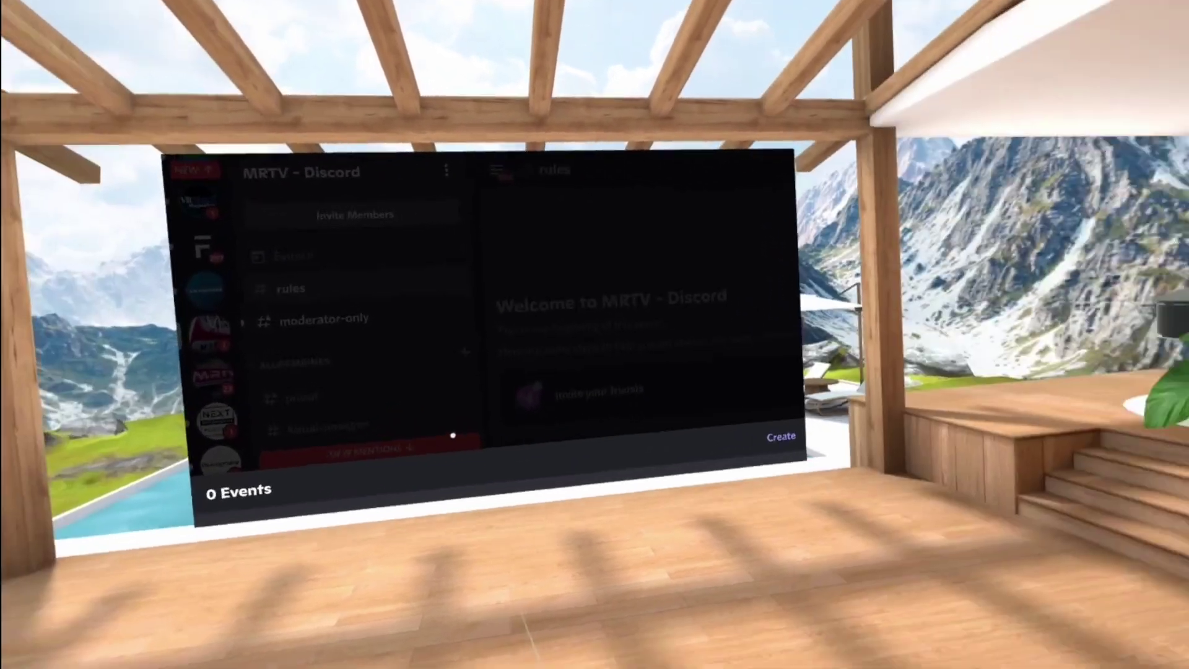
left_click(451, 433)
scroll(586, 316, "down", 3)
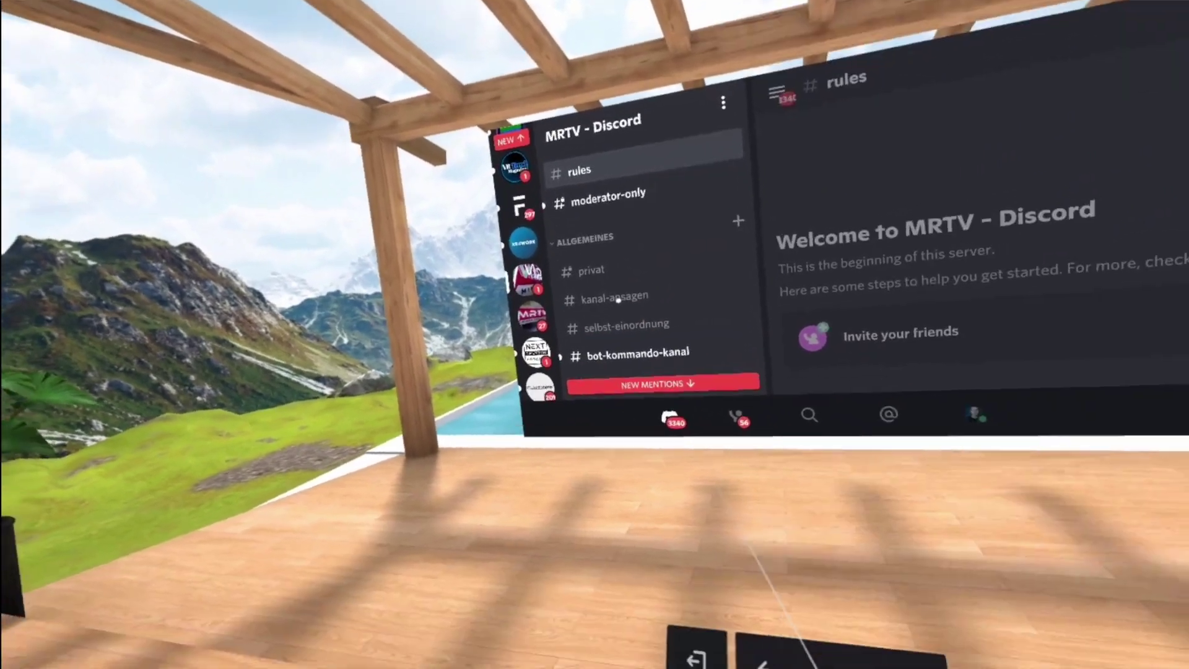
scroll(586, 316, "down", 4)
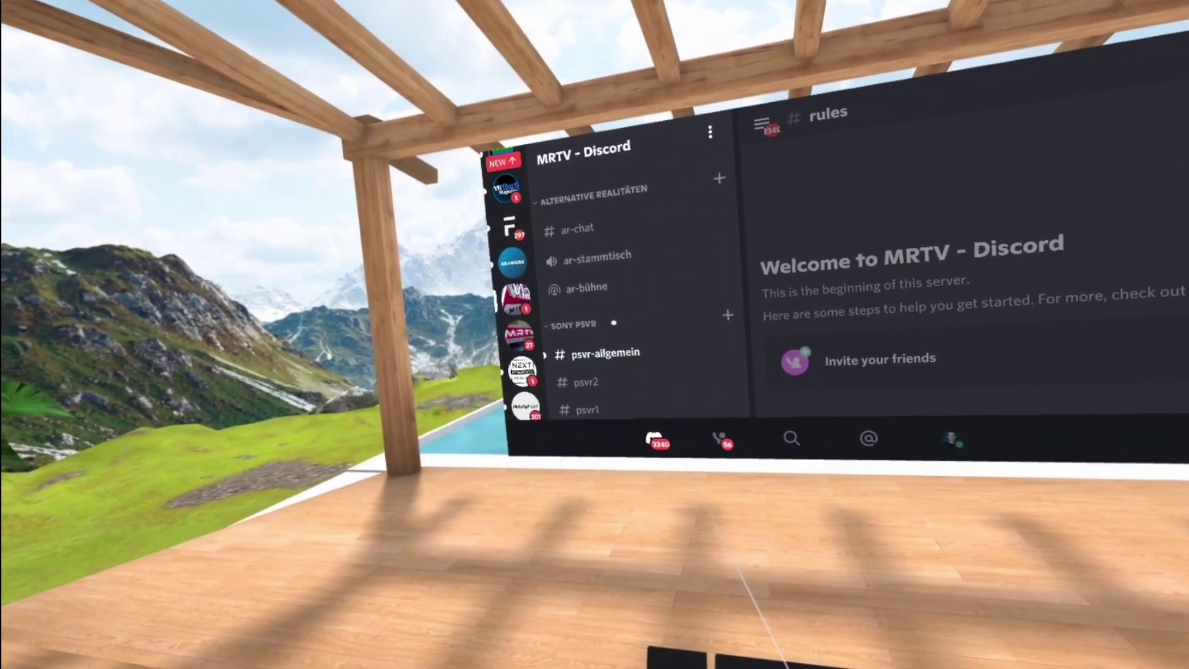
Join the ar-stammtisch voice channel, then install the Google Chrome APK.
scroll(614, 327, "down", 1)
scroll(608, 359, "up", 2)
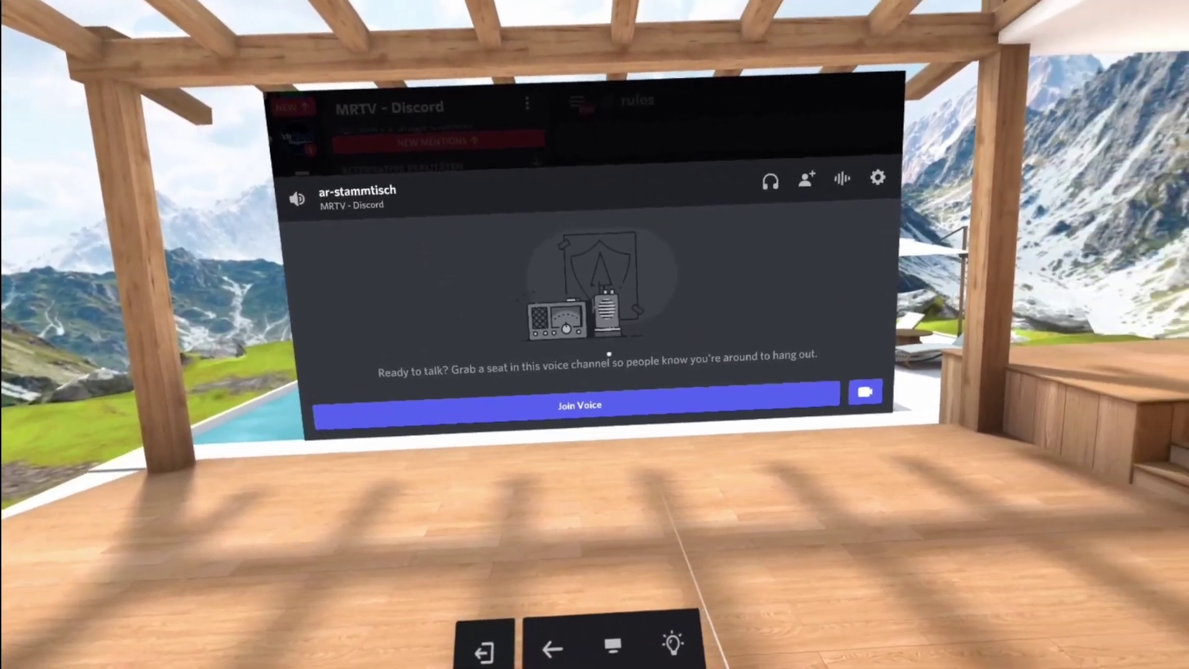
left_click(618, 409)
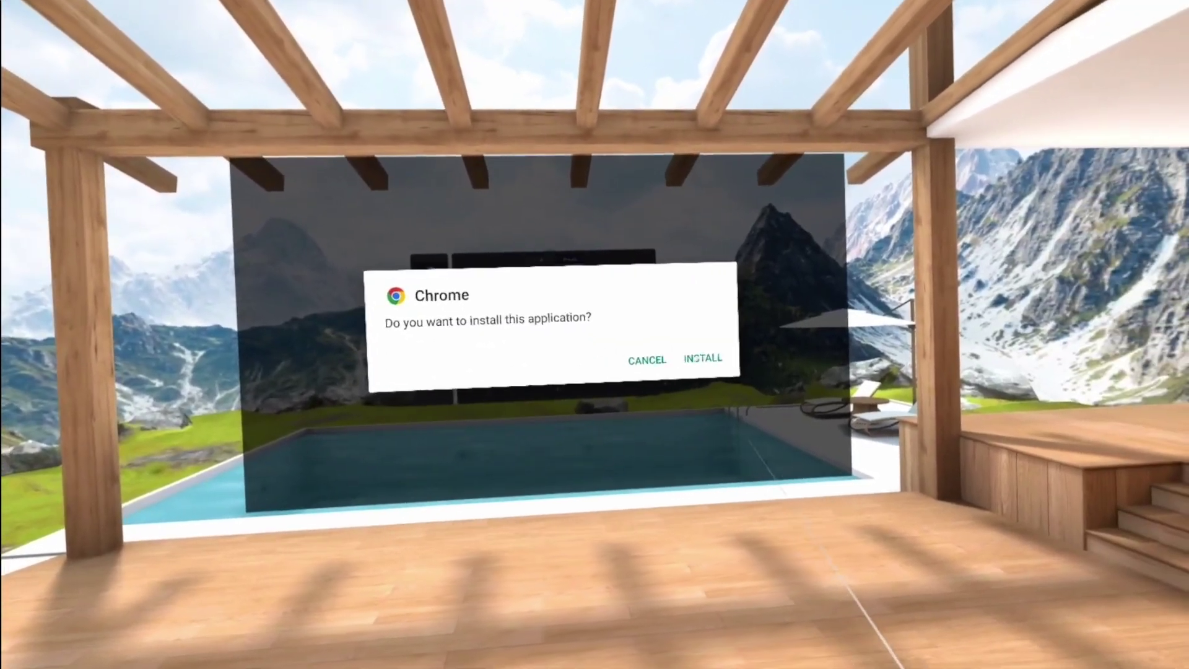
left_click(697, 358)
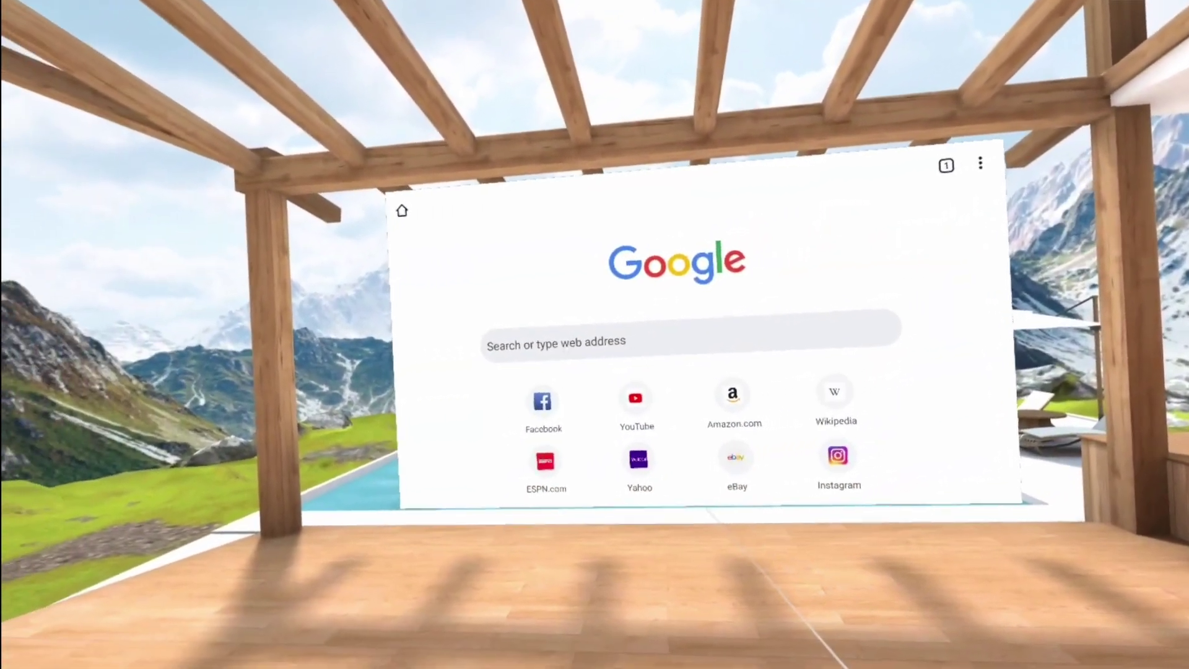
Enter mrtv.co in Chrome's address bar to load the MRTV site.
left_click(619, 343)
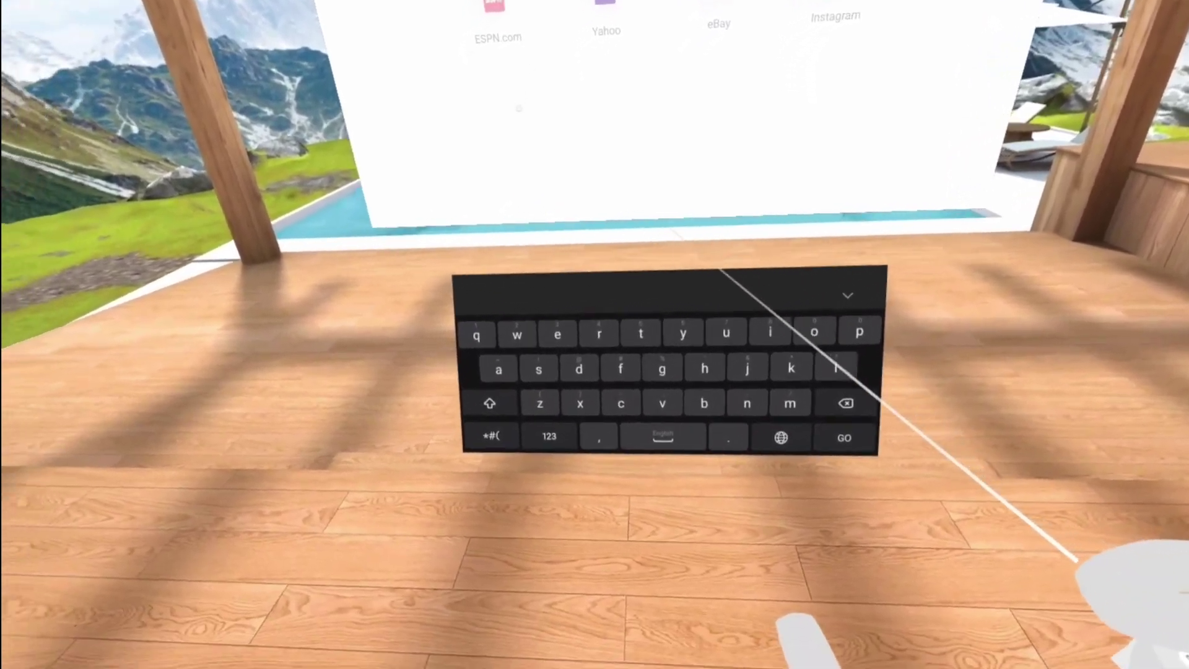
type("m")
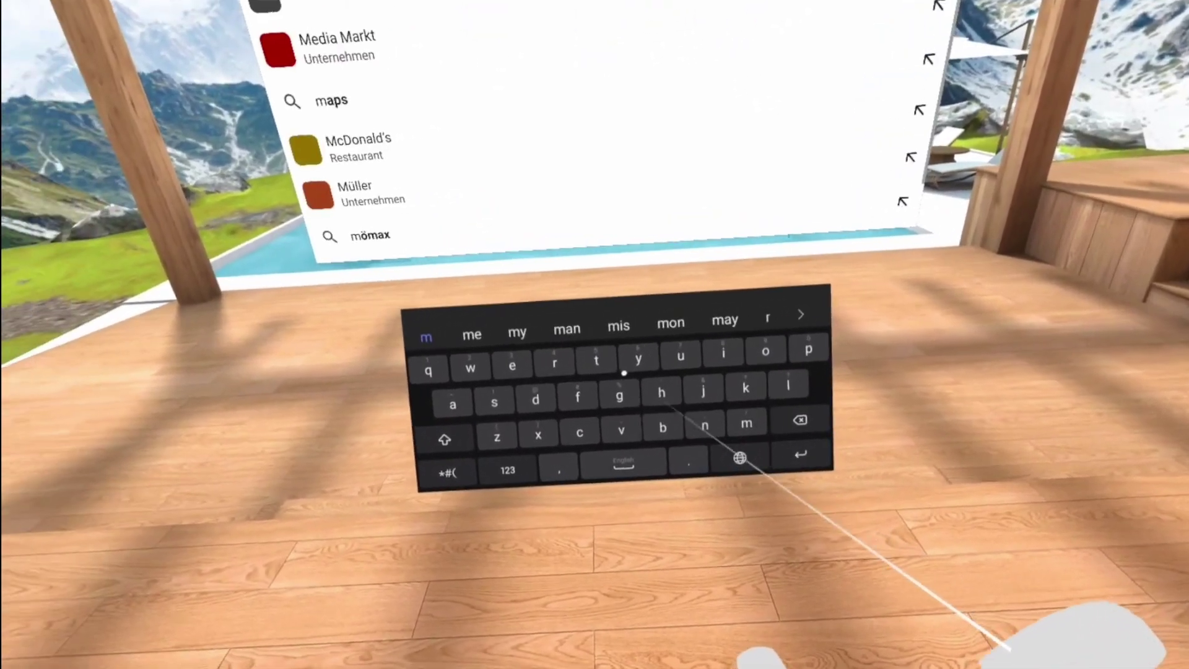
type("rtv")
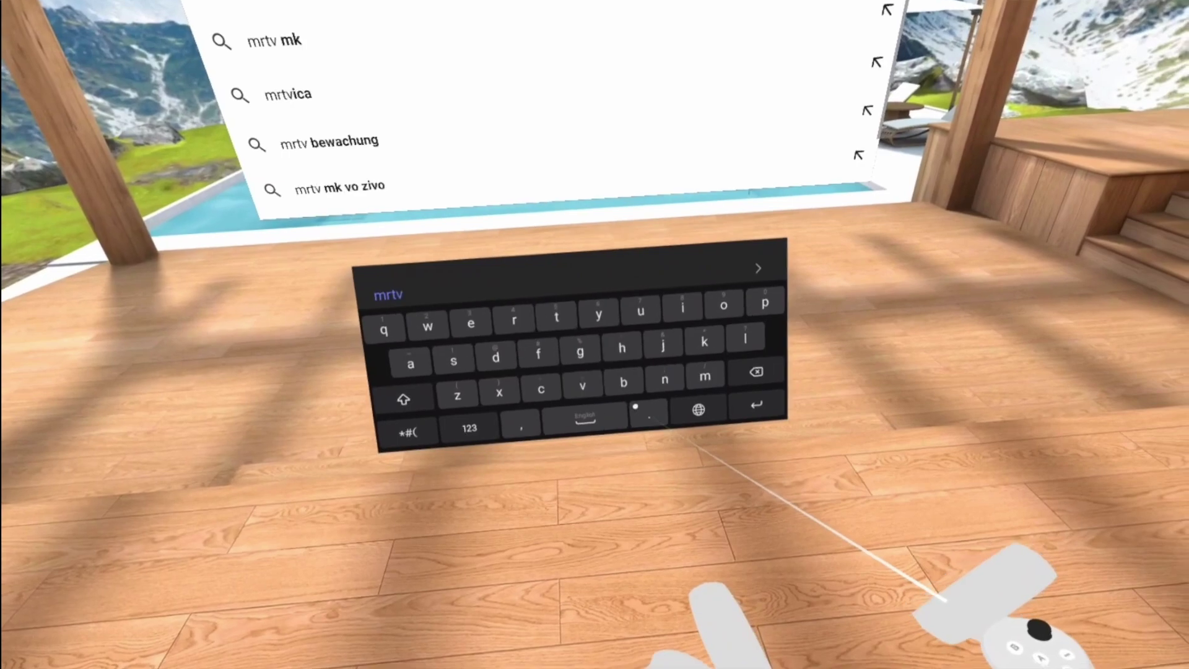
type("co")
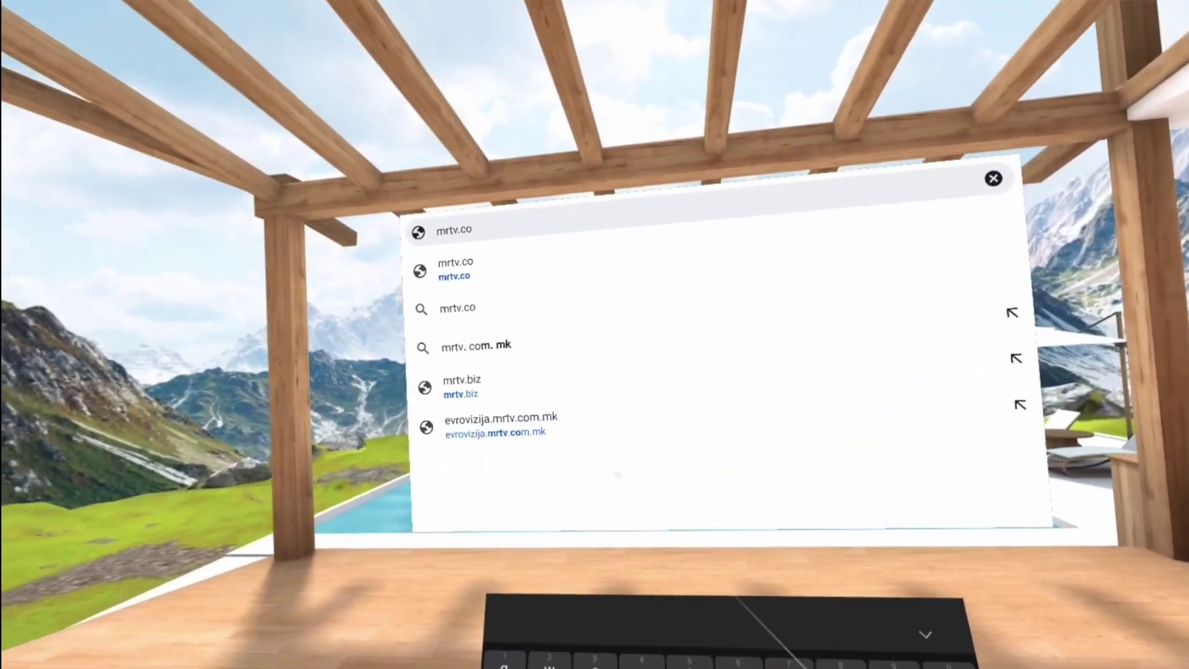
key("Return")
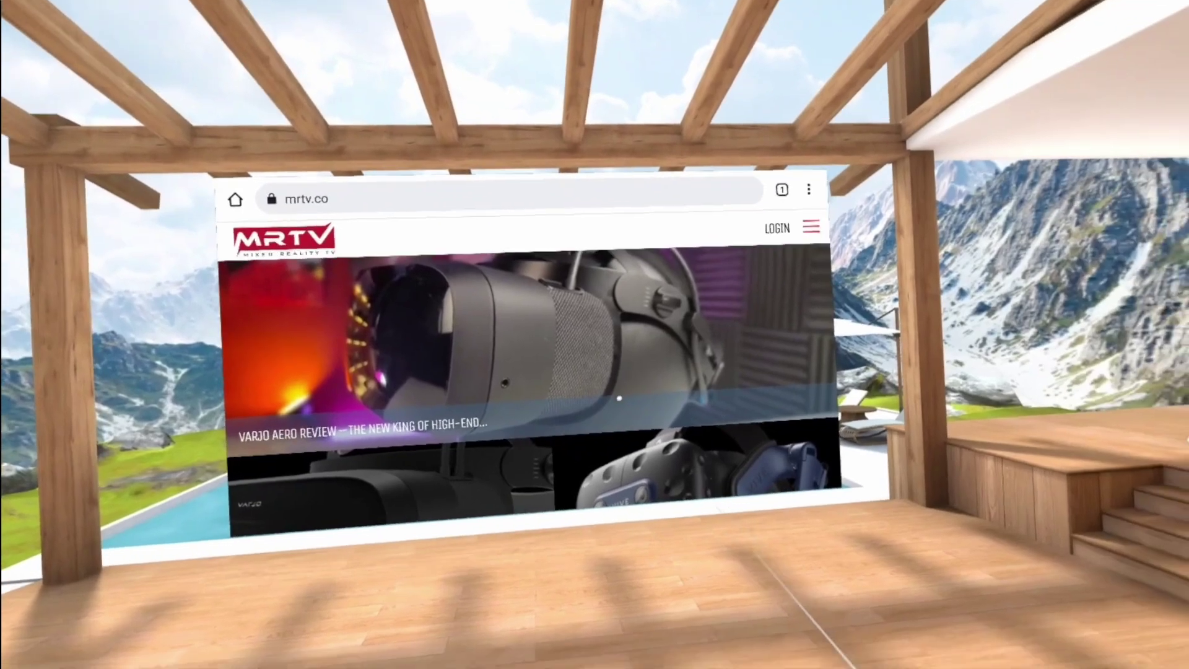
scroll(624, 356, "down", 3)
scroll(514, 371, "down", 3)
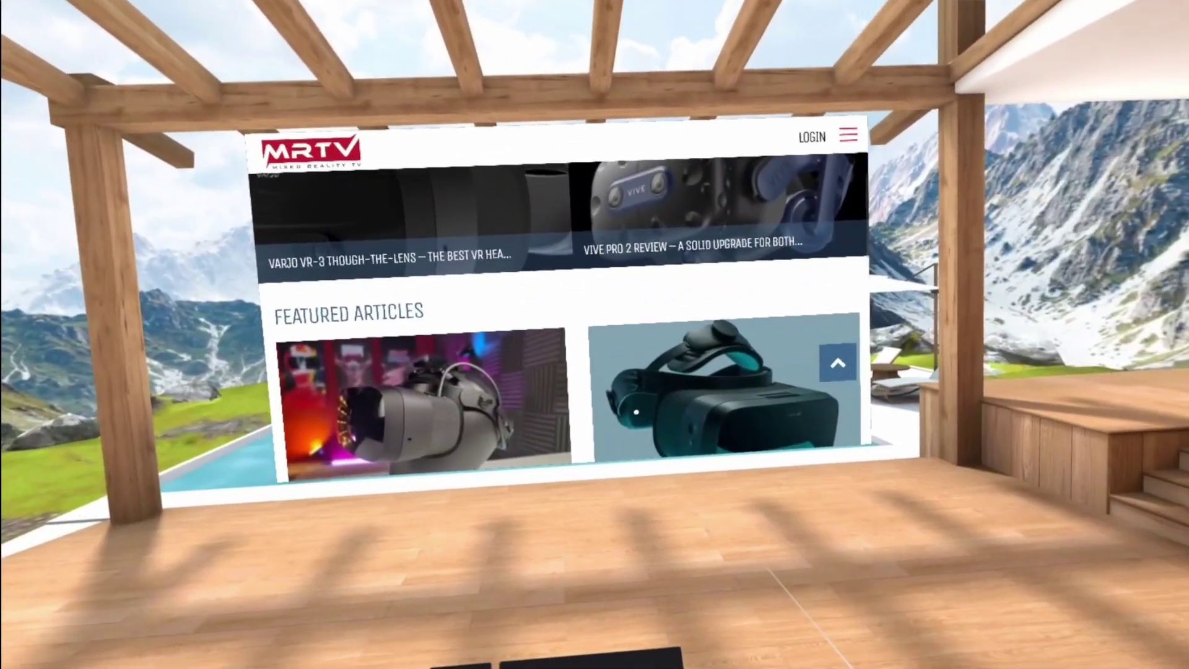
scroll(620, 297, "down", 3)
scroll(675, 427, "down", 2)
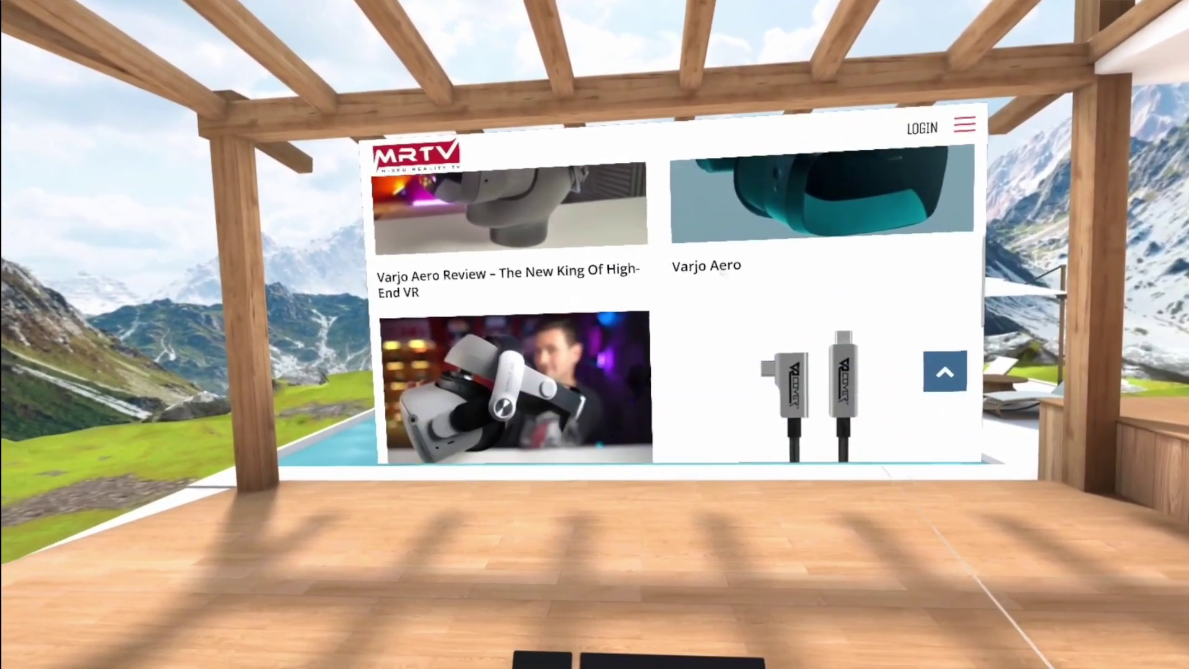
scroll(631, 371, "up", 3)
scroll(495, 372, "up", 3)
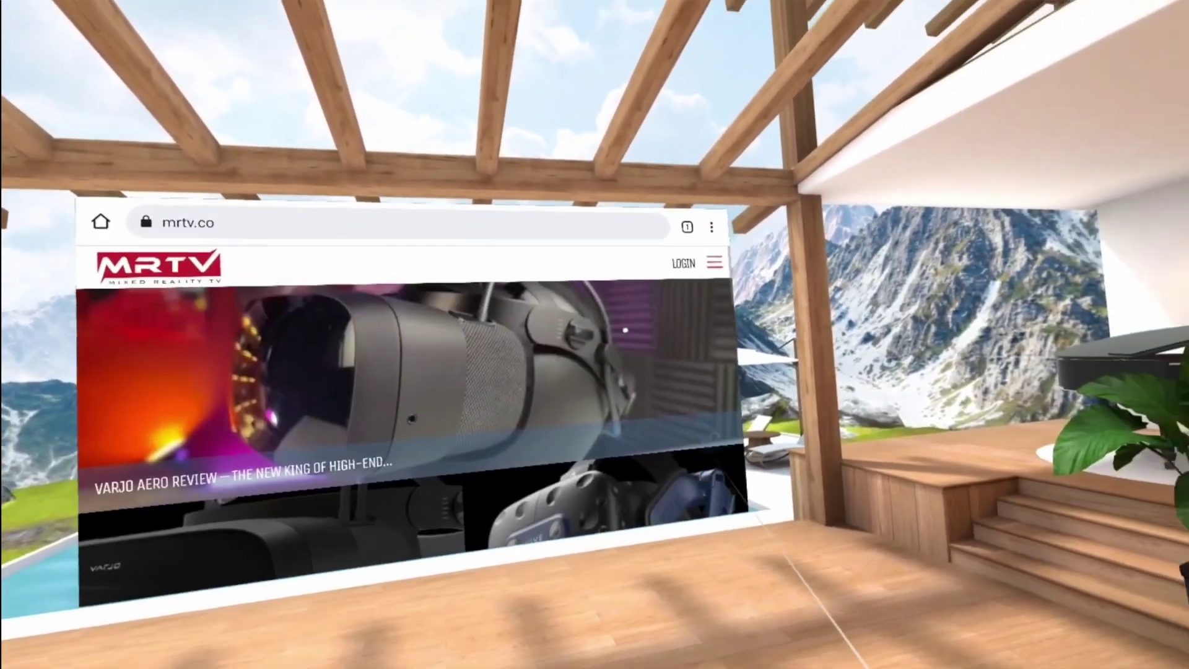
left_click(699, 267)
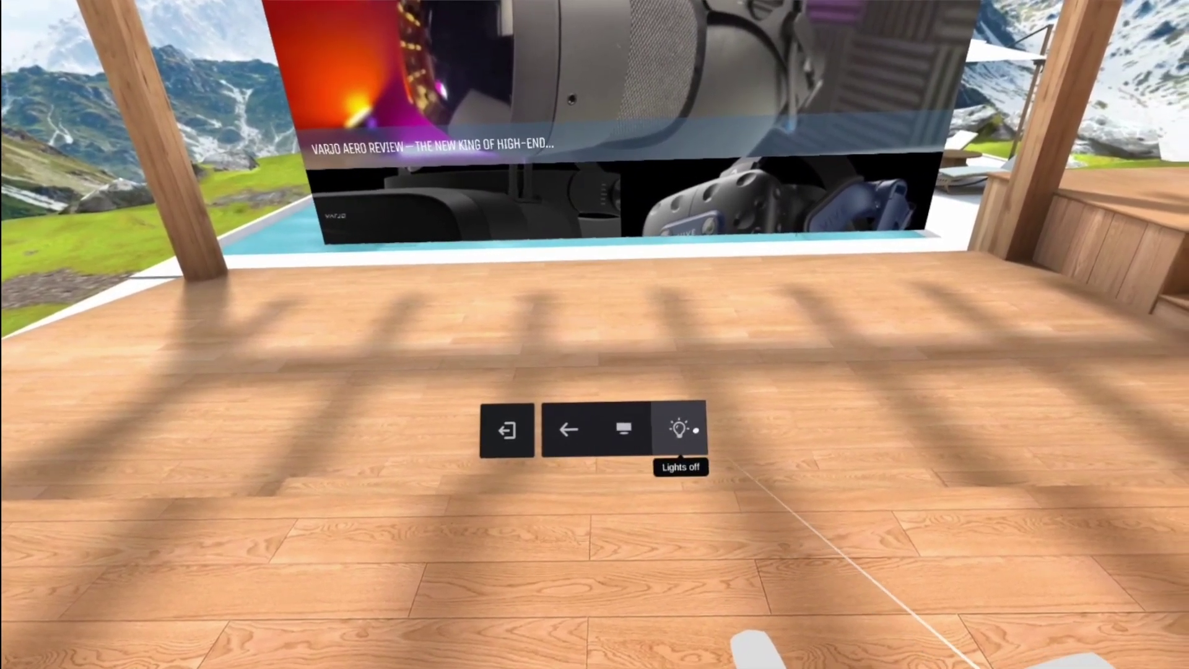
left_click(633, 438)
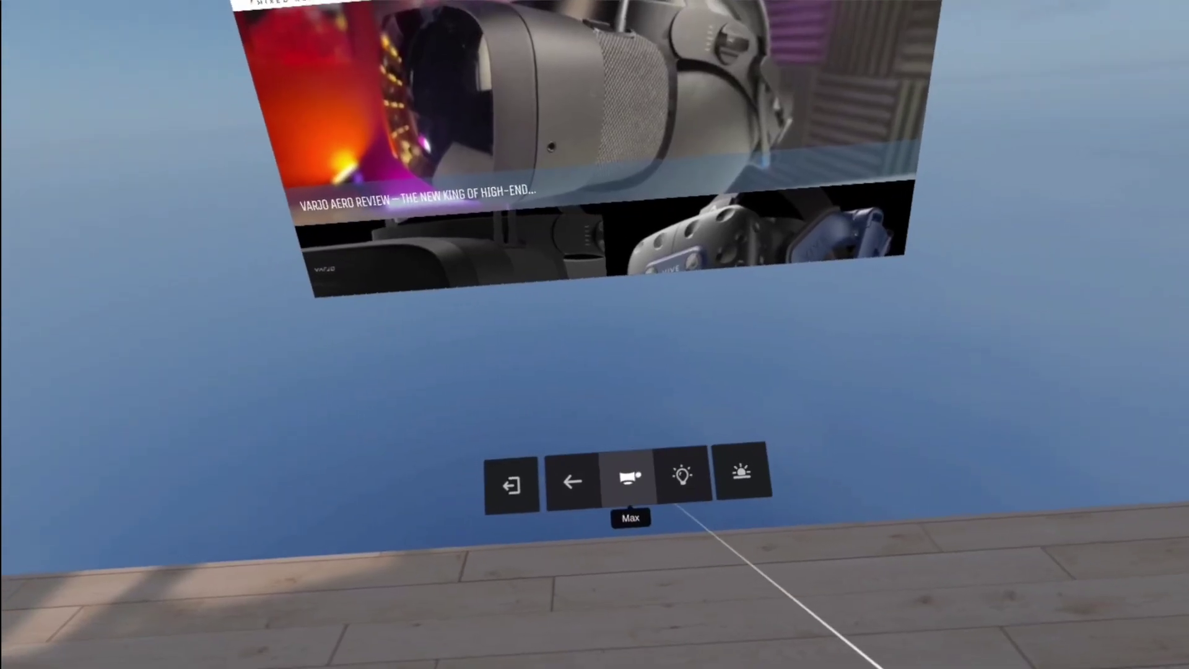
left_click(649, 504)
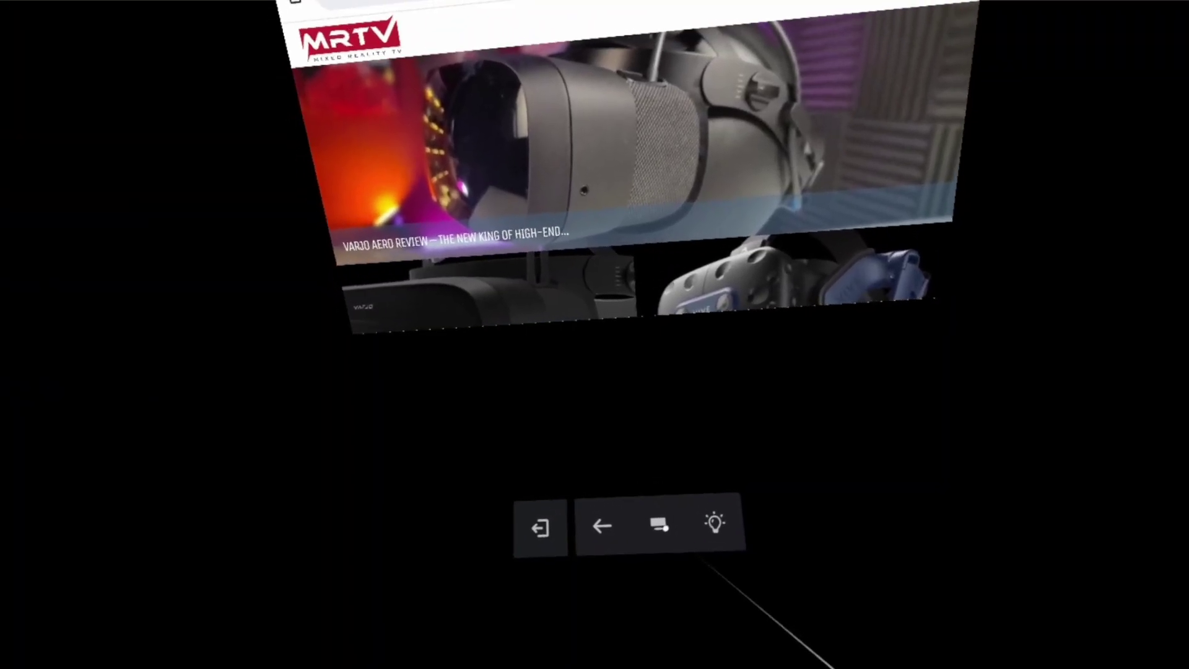
left_click(660, 526)
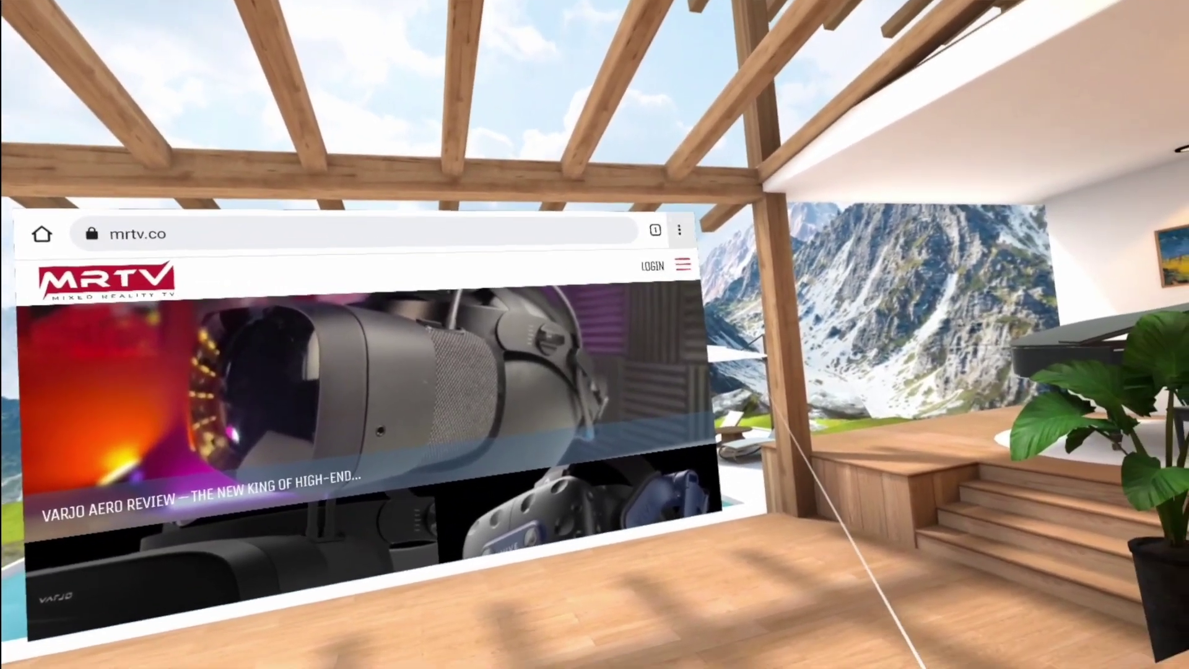
left_click(679, 230)
left_click(477, 341)
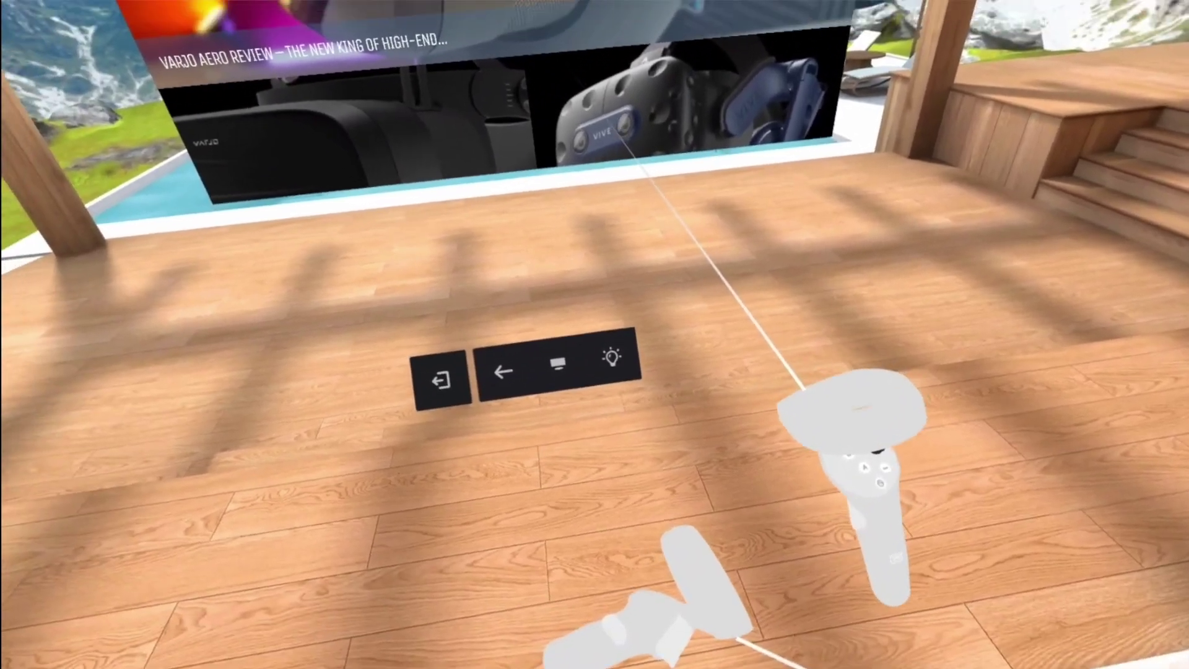
scroll(696, 302, "down", 2)
scroll(695, 301, "up", 2)
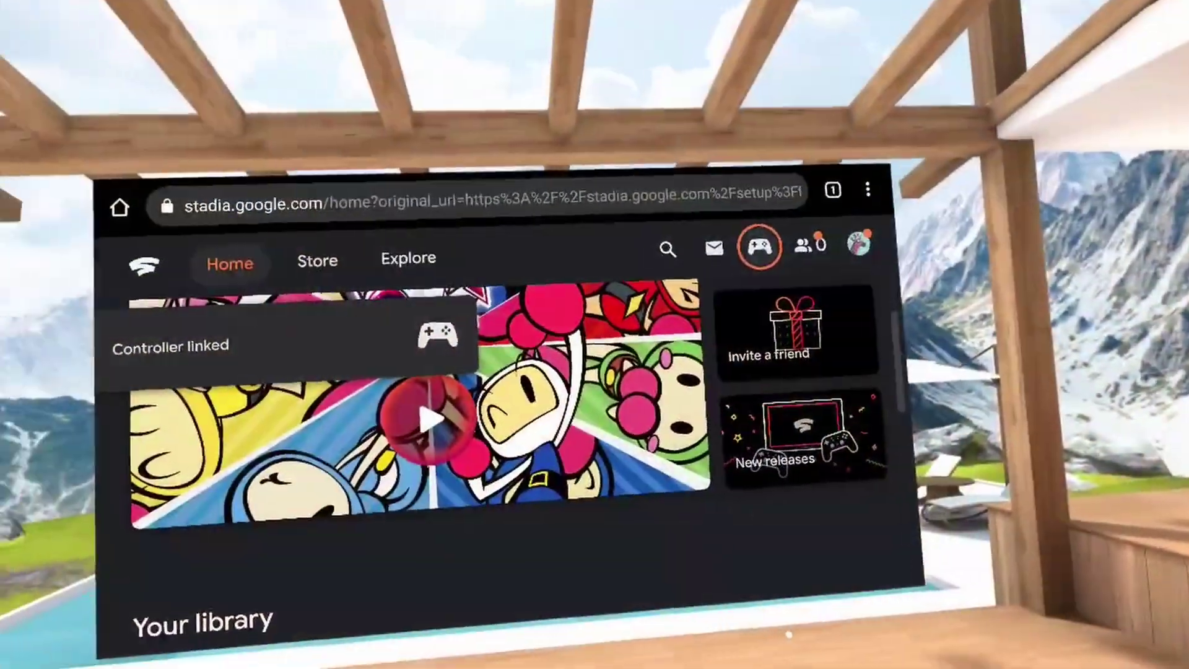
Move controller focus to Super Bomberman R Online's play option and launch the game.
key("Left")
key("Down")
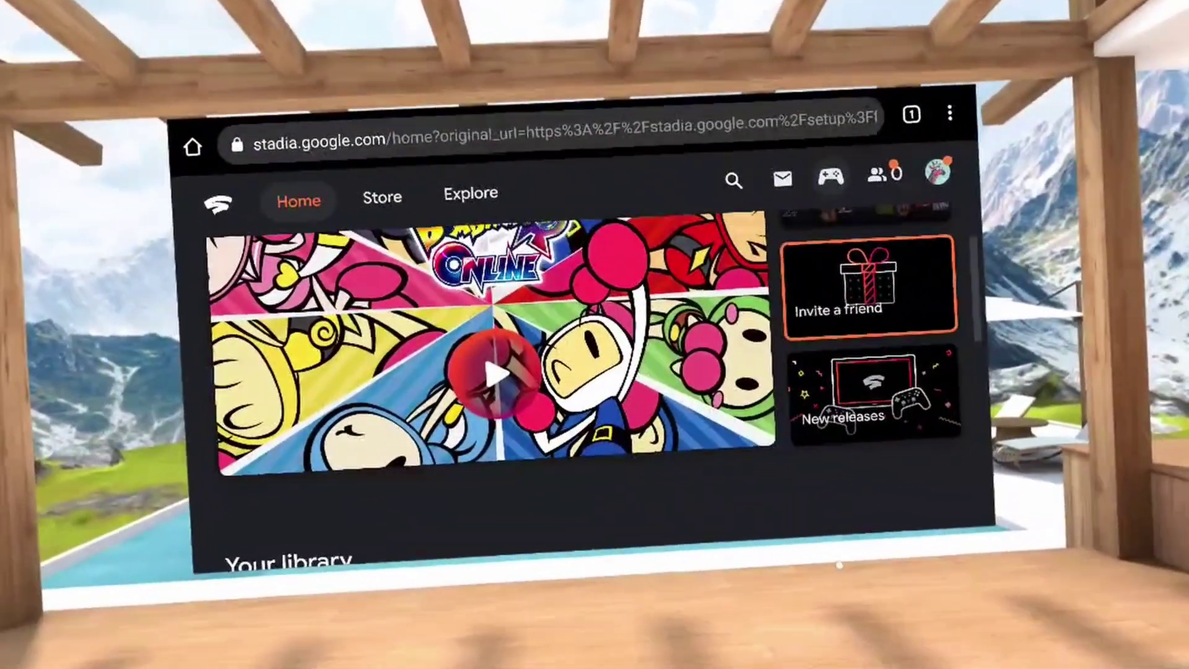
key("Left")
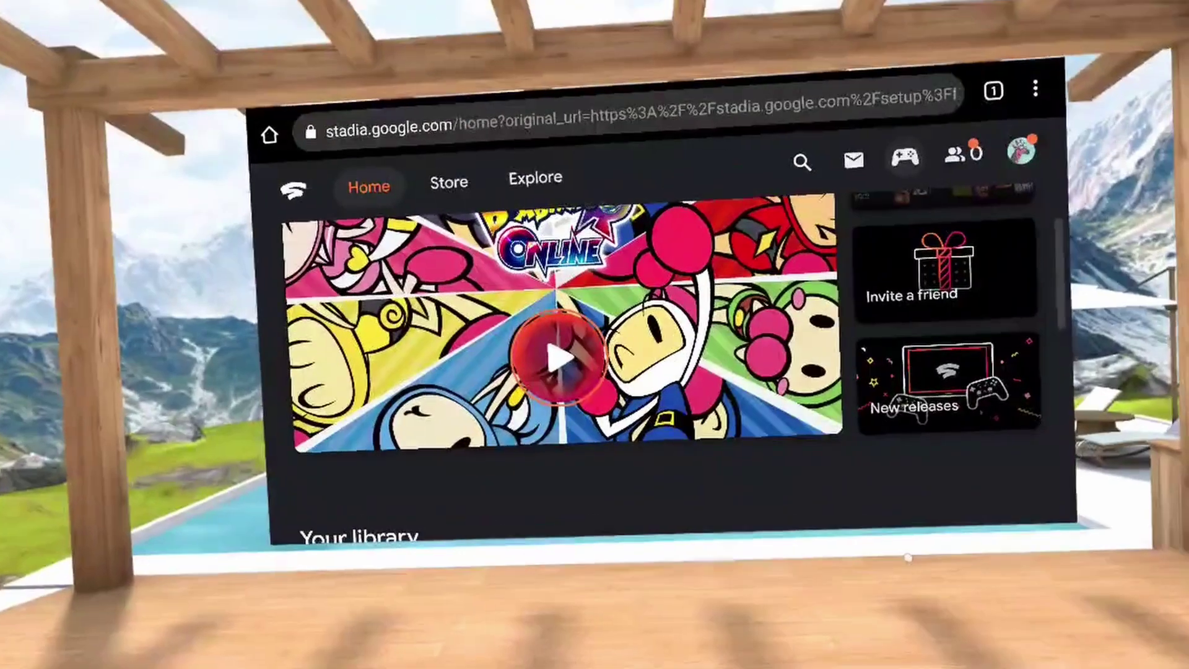
key("Return")
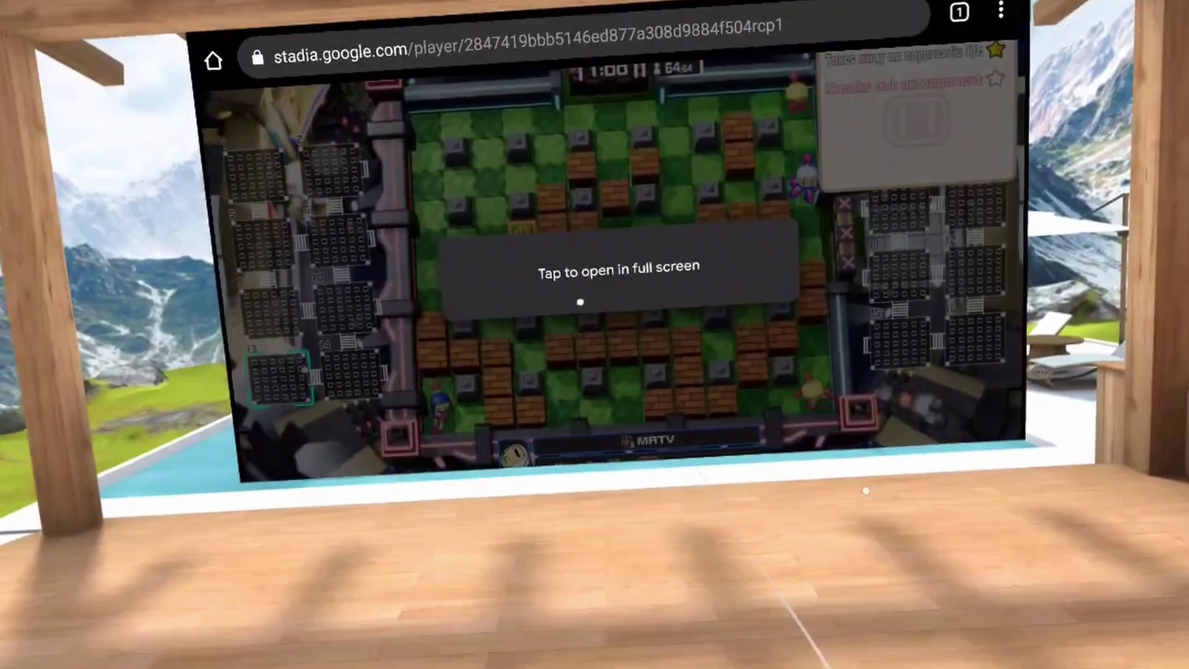
Switch the Super Bomberman R Online stream to full screen.
left_click(545, 278)
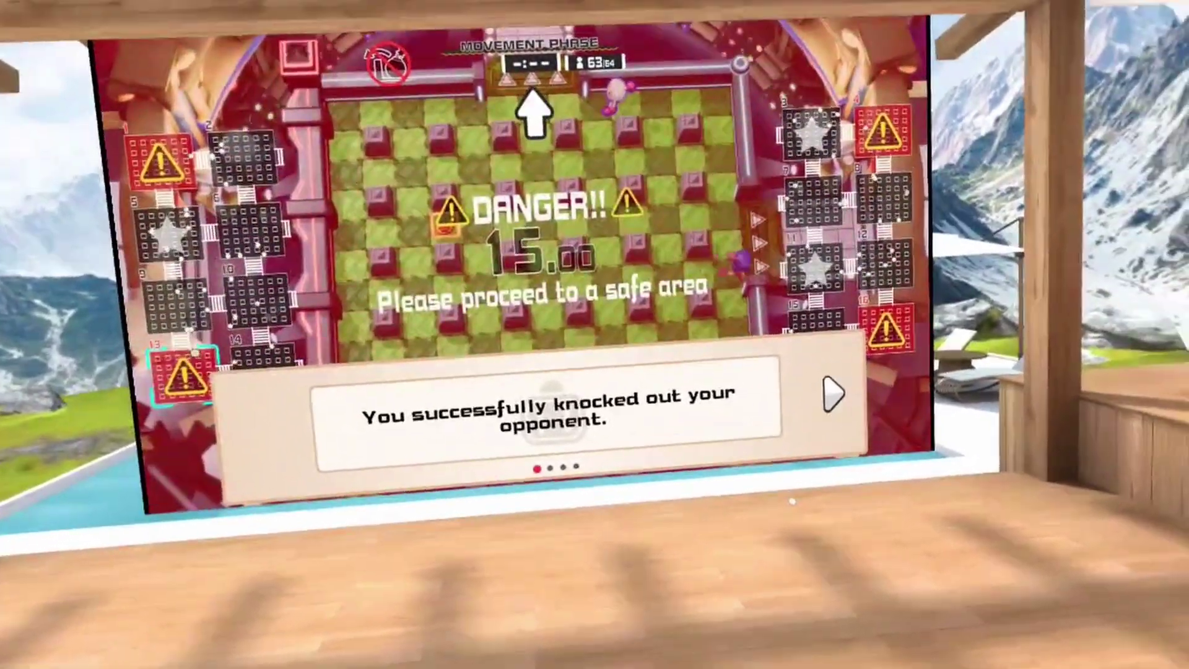
Page through the Bomberman tutorial tips and resume play.
key("Right")
key("Right")
key("Right")
key("Return")
key("Left")
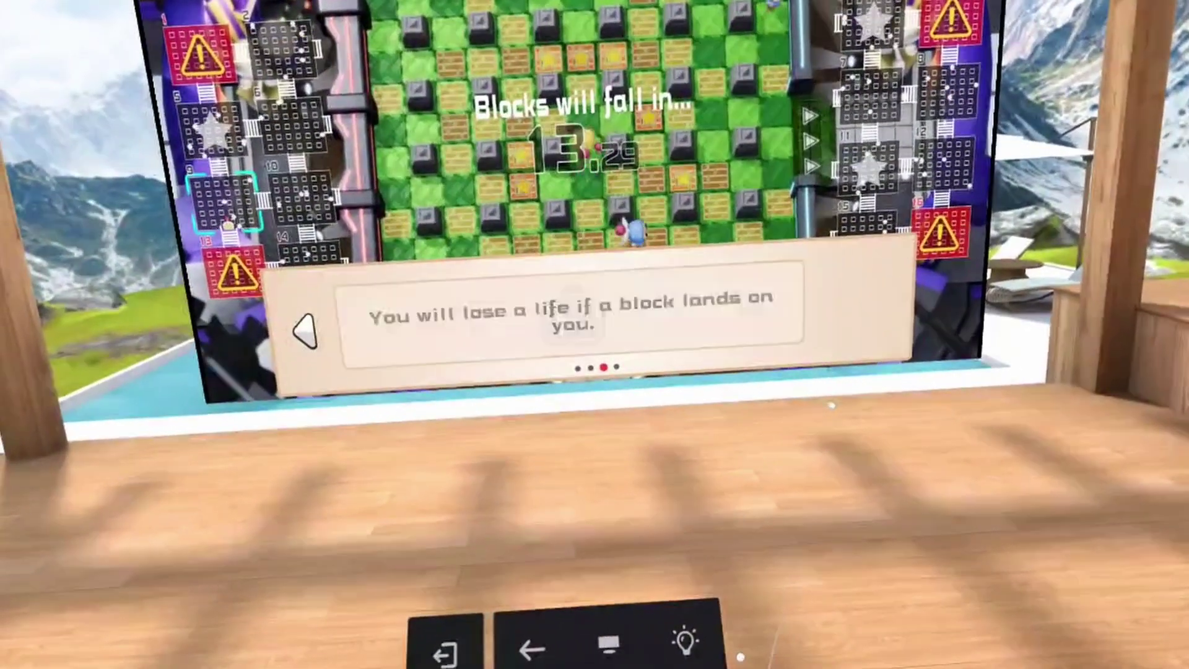
key("Return")
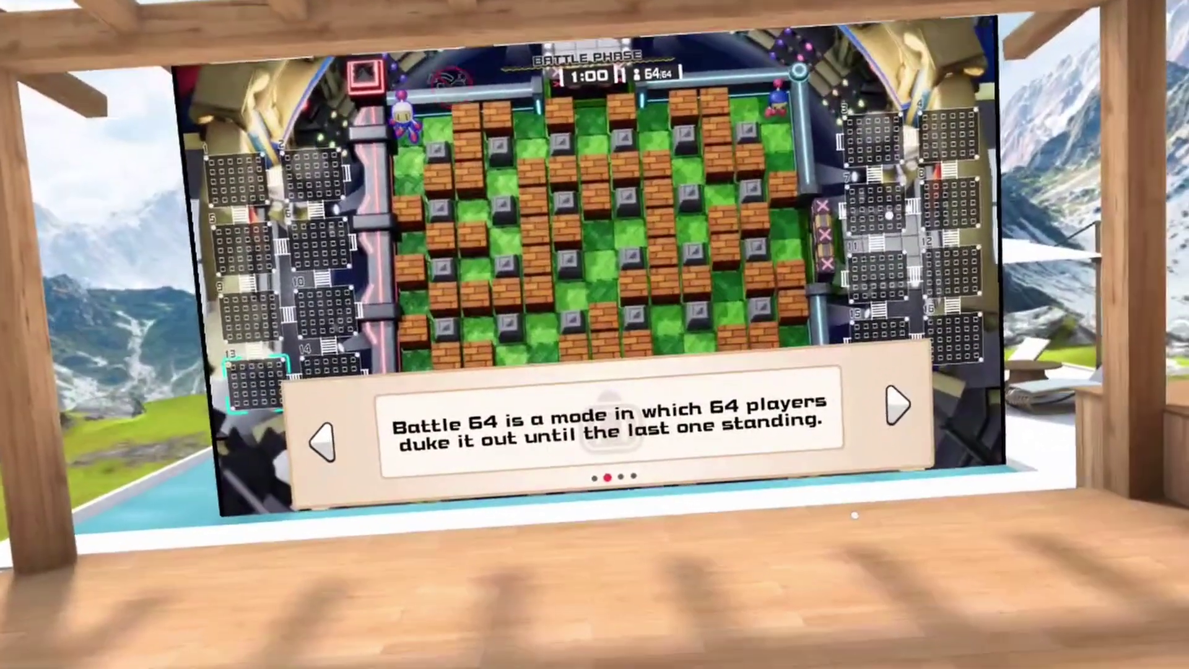
Move the white Bomberman to complete both control goals and reach the bomb-blast warning tip.
key("Return")
key("Return")
key("Return")
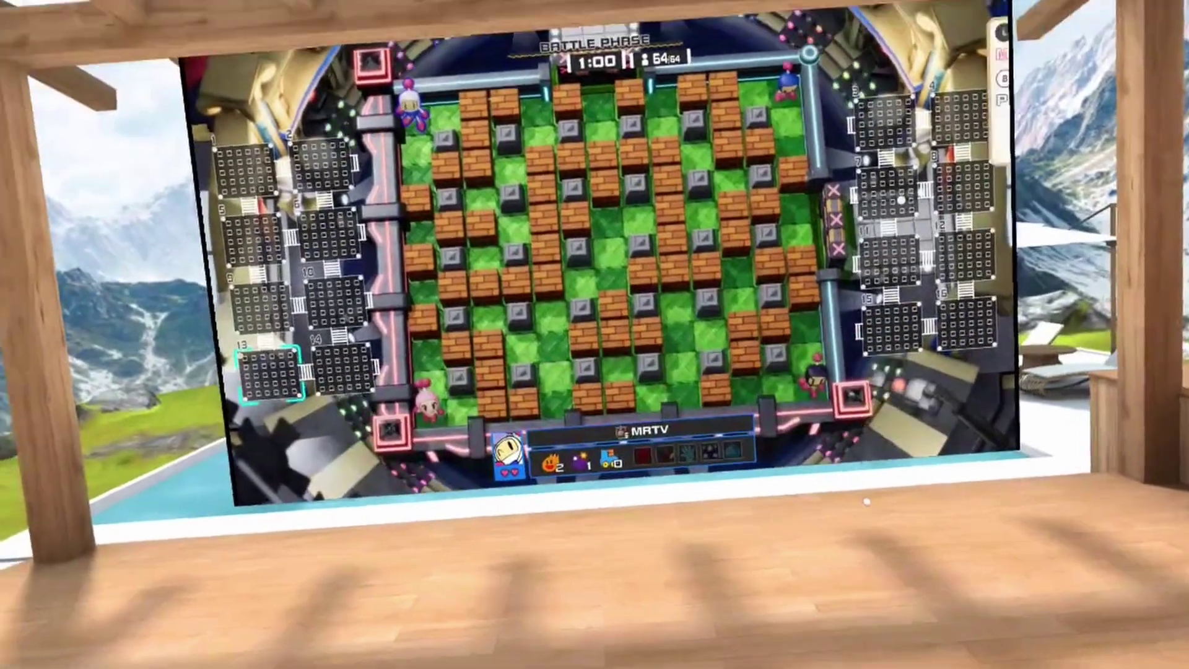
key("Down")
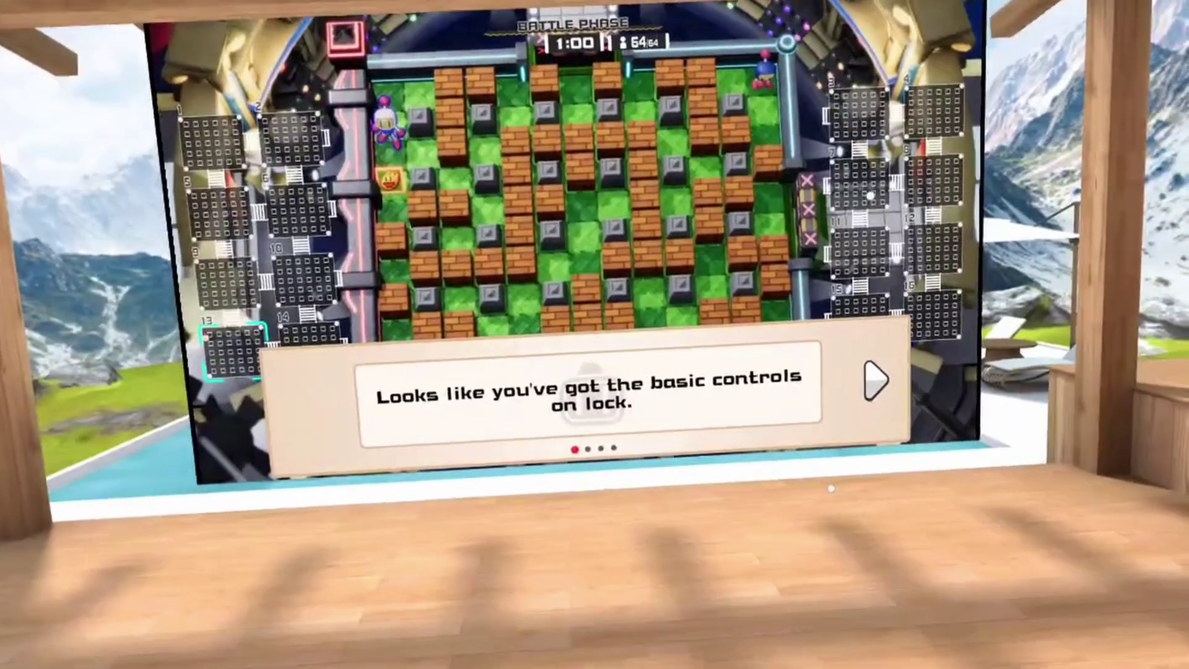
key("Right")
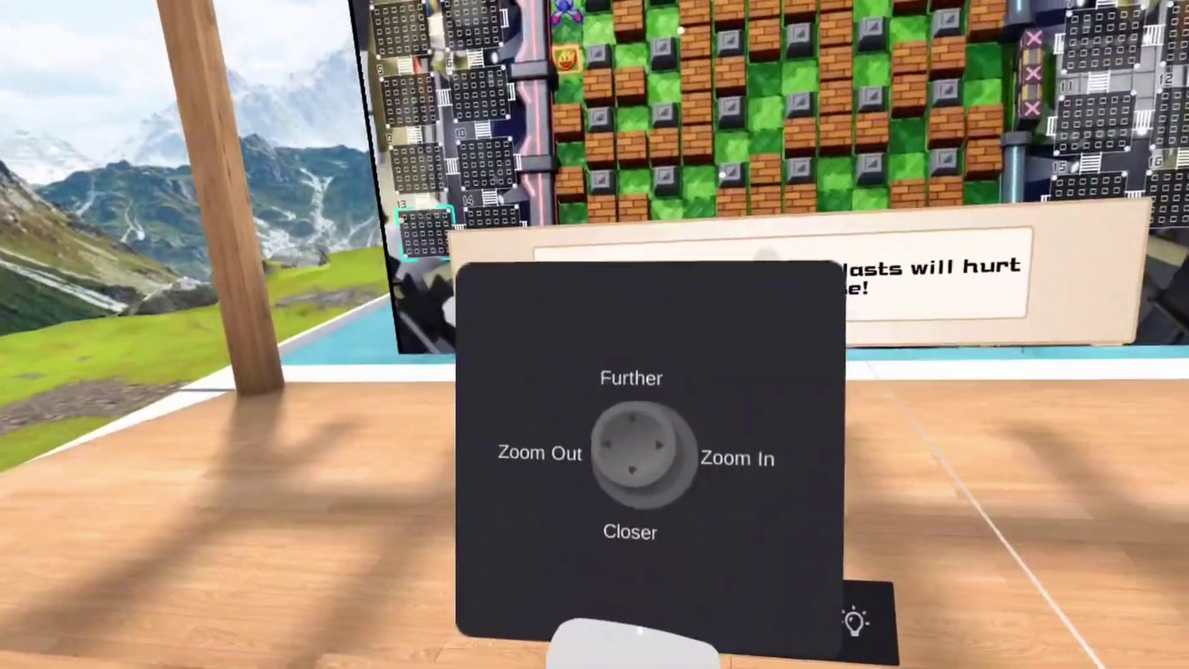
Bring up the Further/Closer/Zoom controls to reposition the floating game screen.
key("Up")
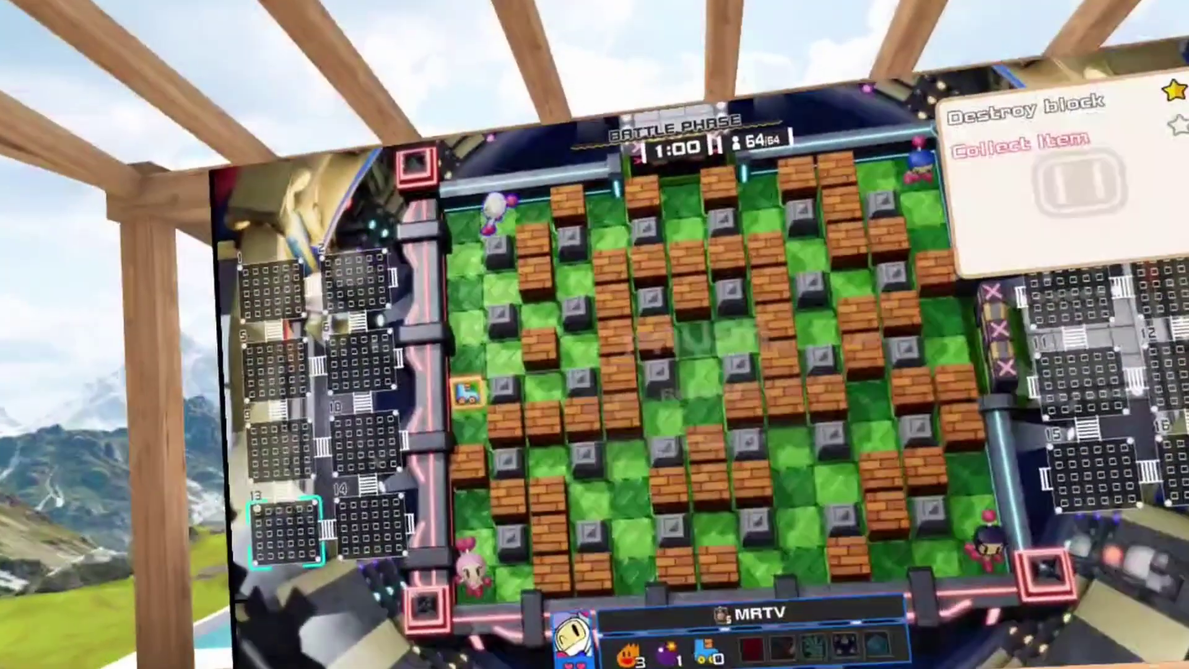
Pause the game, choose Quit Battle, and confirm leaving the Tutorial for the Training menu.
key("Escape")
key("Down")
key("Return")
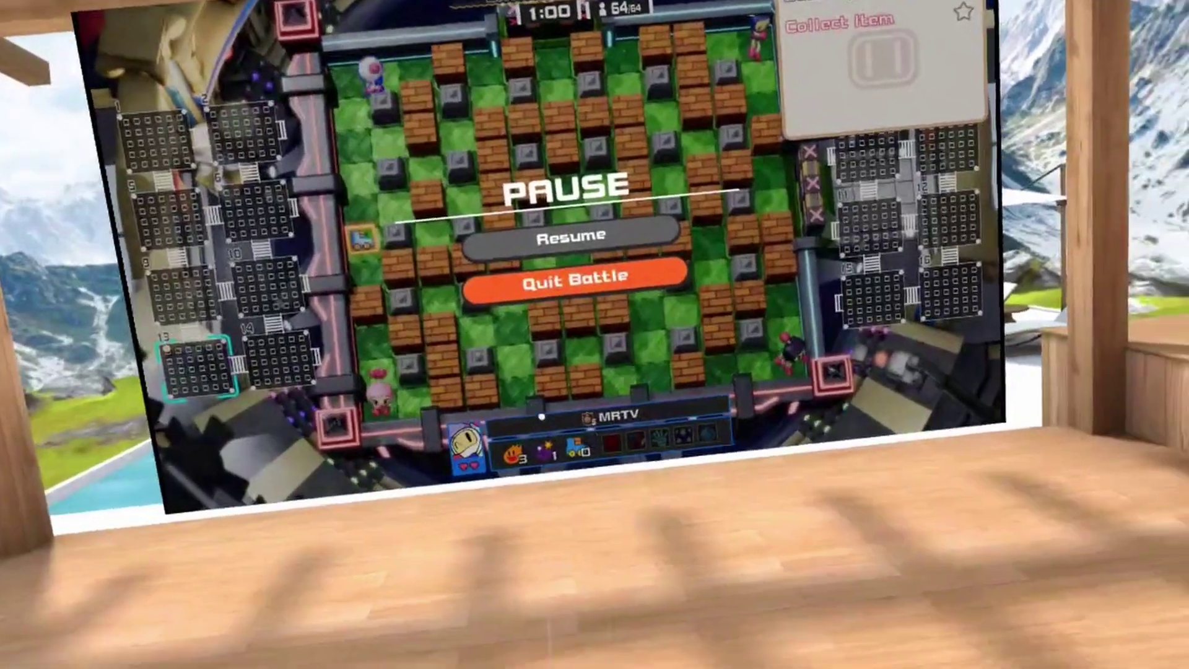
key("Escape")
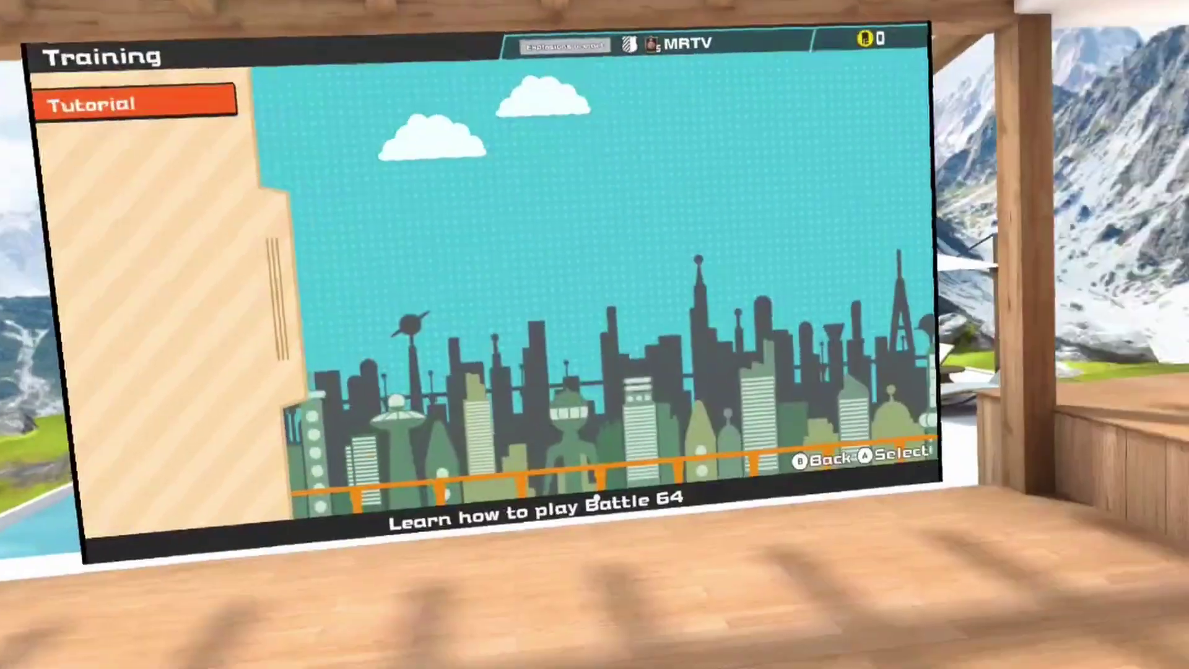
key("shift+Tab")
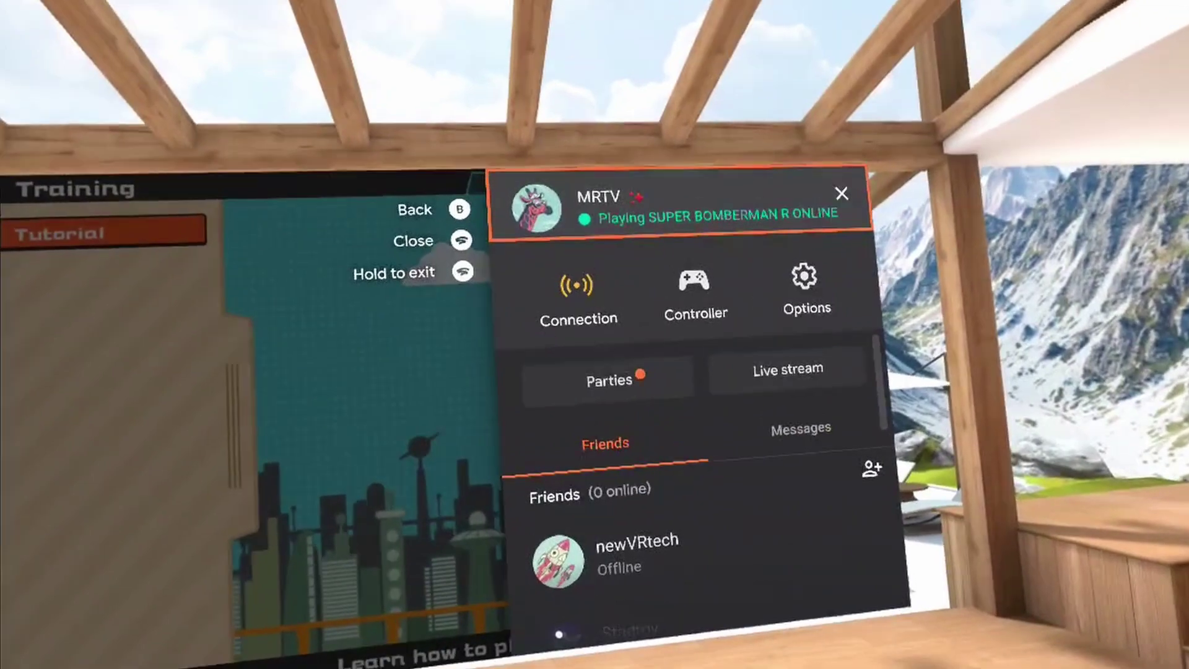
Move focus down to Connection in the Stadia overlay.
key("Down")
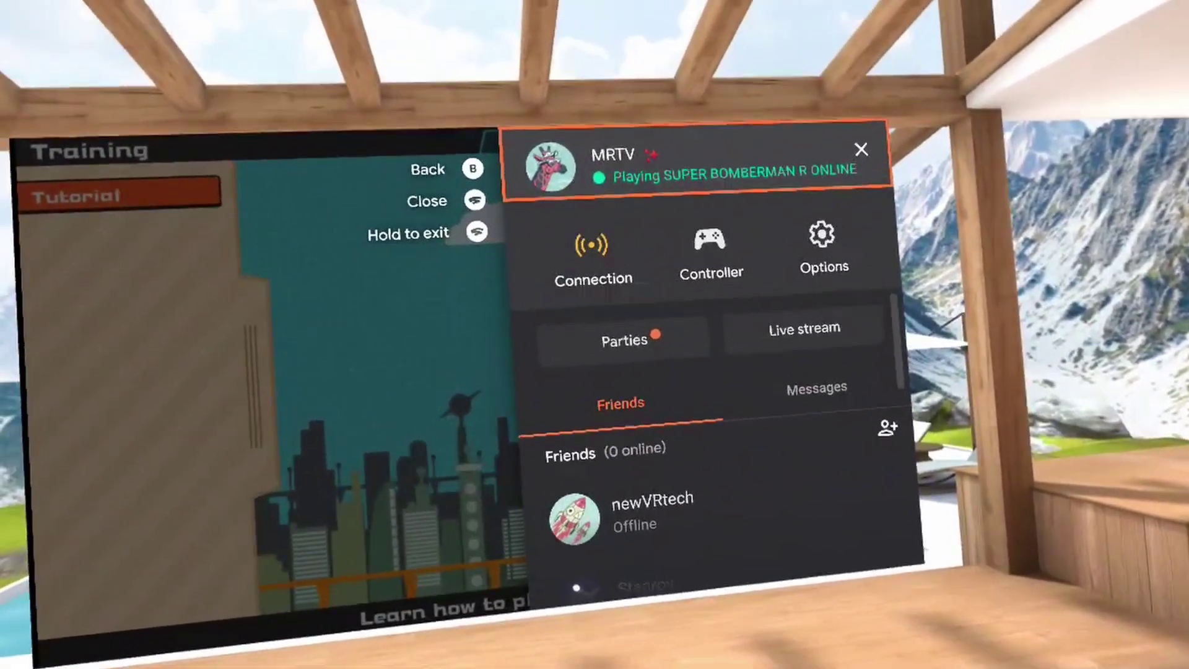